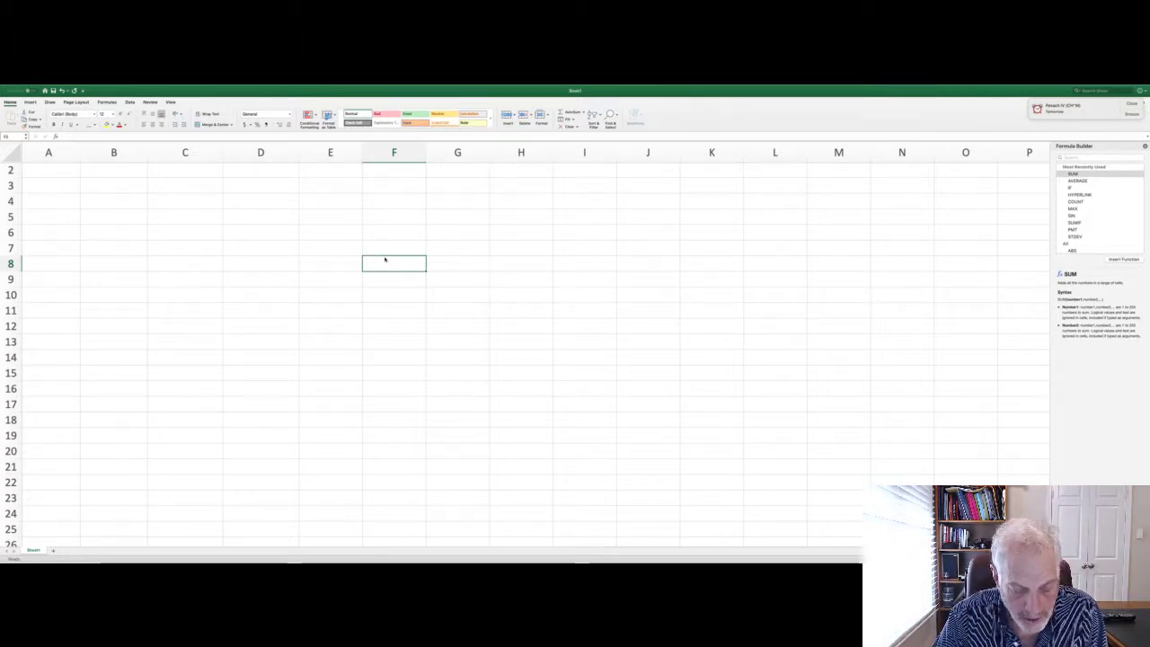
Step: Enter the header "number" in F8 and the starting value 0 in F9
{"action": "type", "text": "number"}
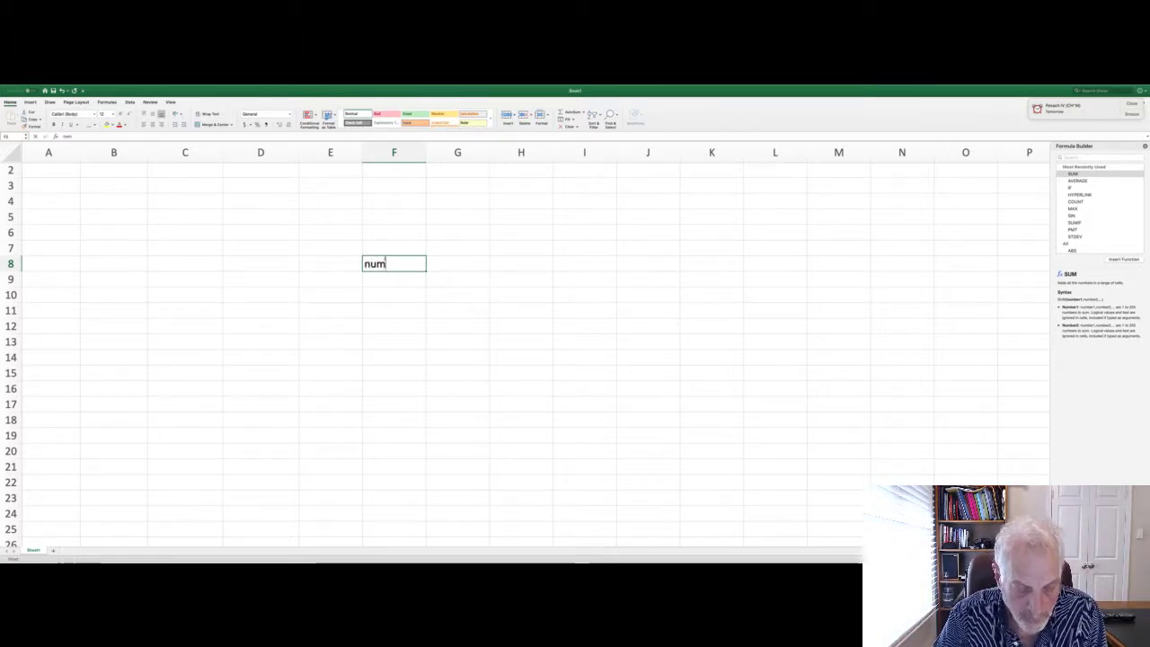
{"action": "key", "text": "Return"}
{"action": "type", "text": "0"}
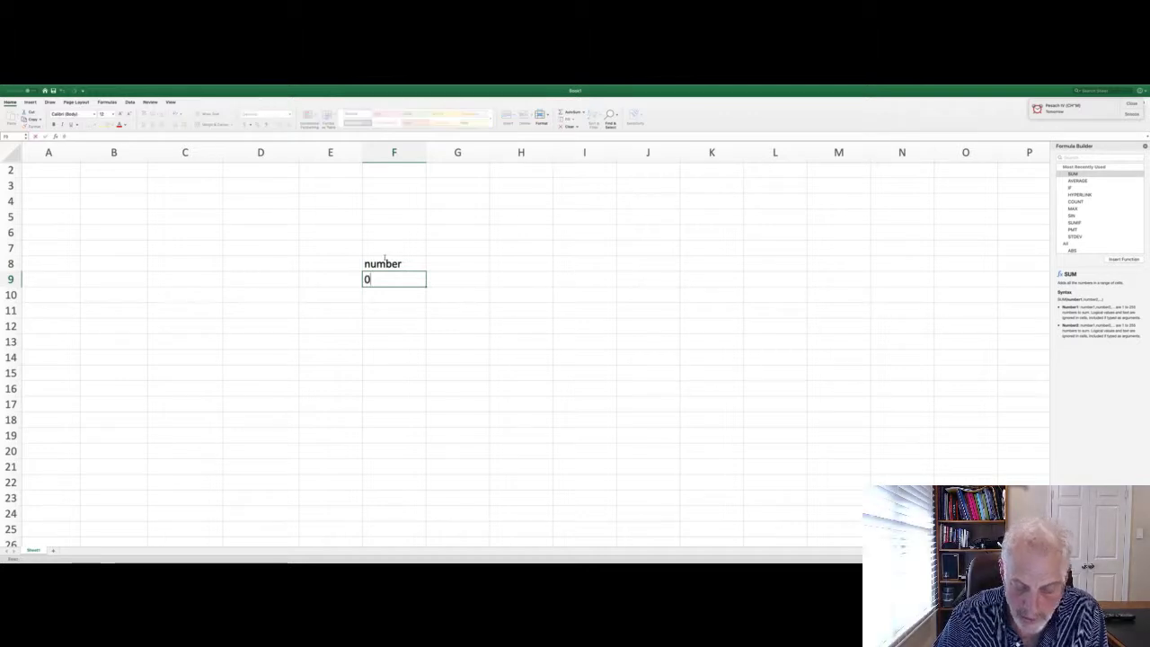
{"action": "key", "text": "Return"}
Step: Enter the formula =F9+1 in F10 and fill it down through F19
{"action": "type", "text": "="}
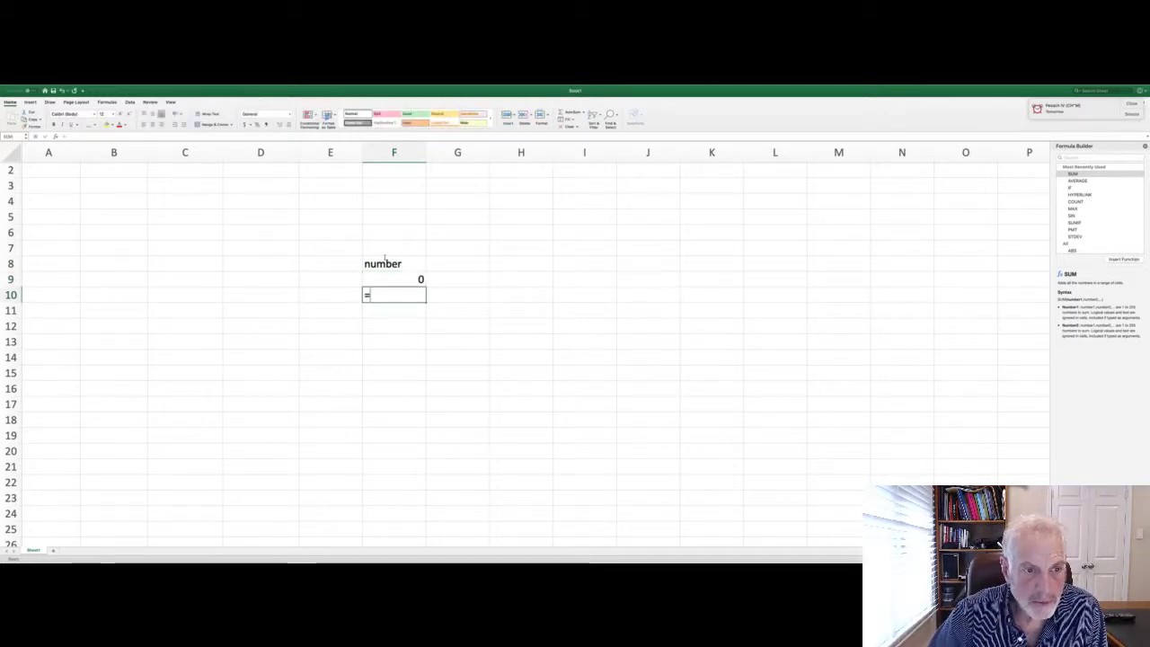
{"action": "left_click", "coordinate": [380, 278]}
{"action": "type", "text": "+1"}
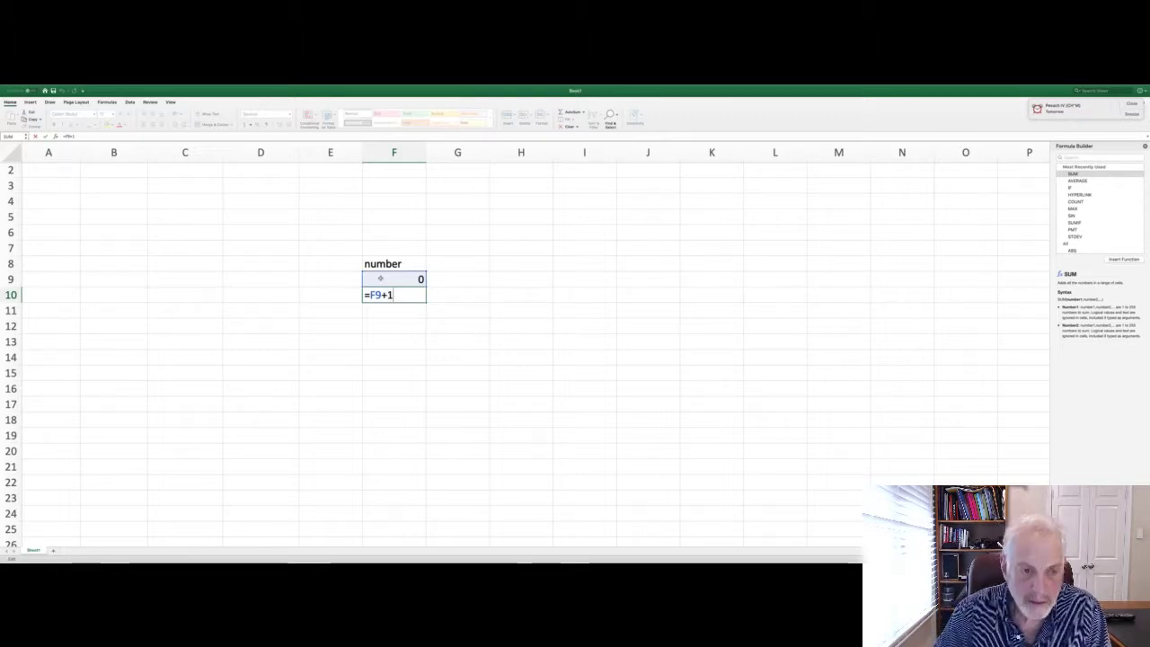
{"action": "key", "text": "Return"}
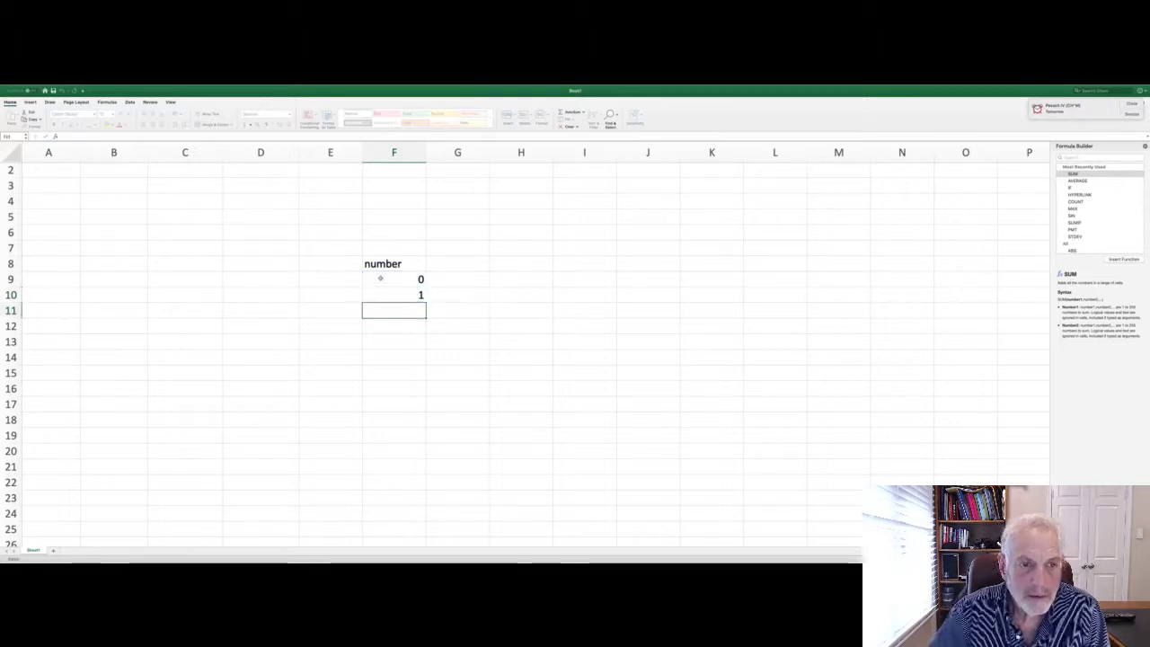
{"action": "left_click", "coordinate": [406, 294]}
{"action": "left_click_drag", "start_coordinate": [427, 302], "coordinate": [421, 436]}
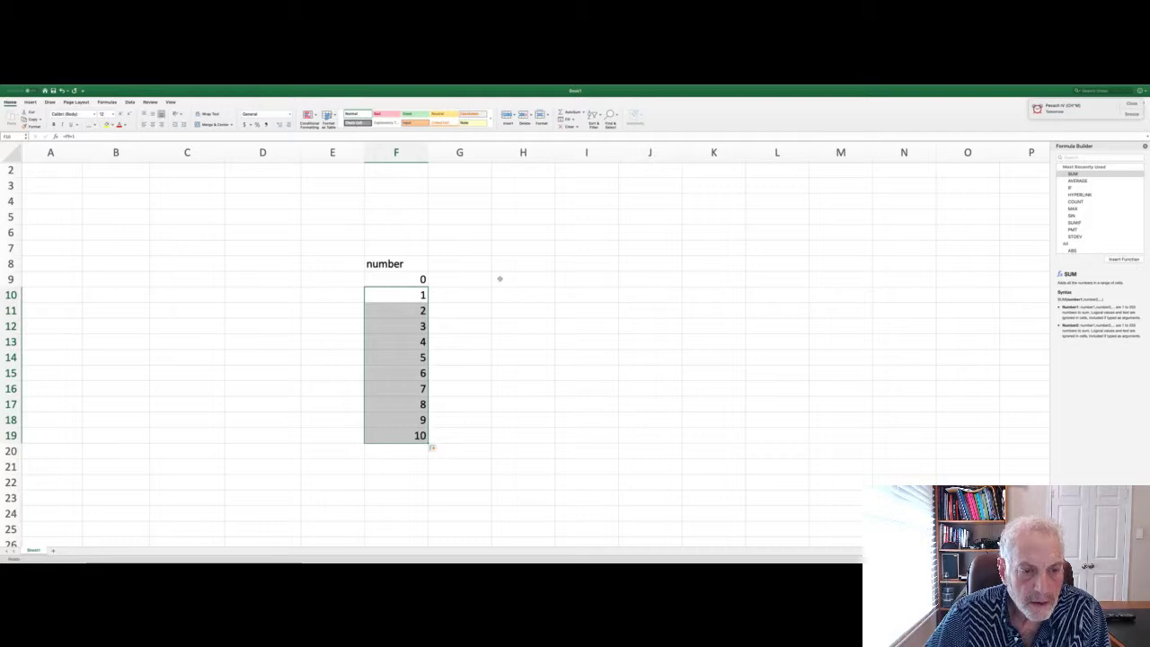
{"action": "scroll", "coordinate": [457, 401], "scroll_direction": "up", "scroll_amount": 1}
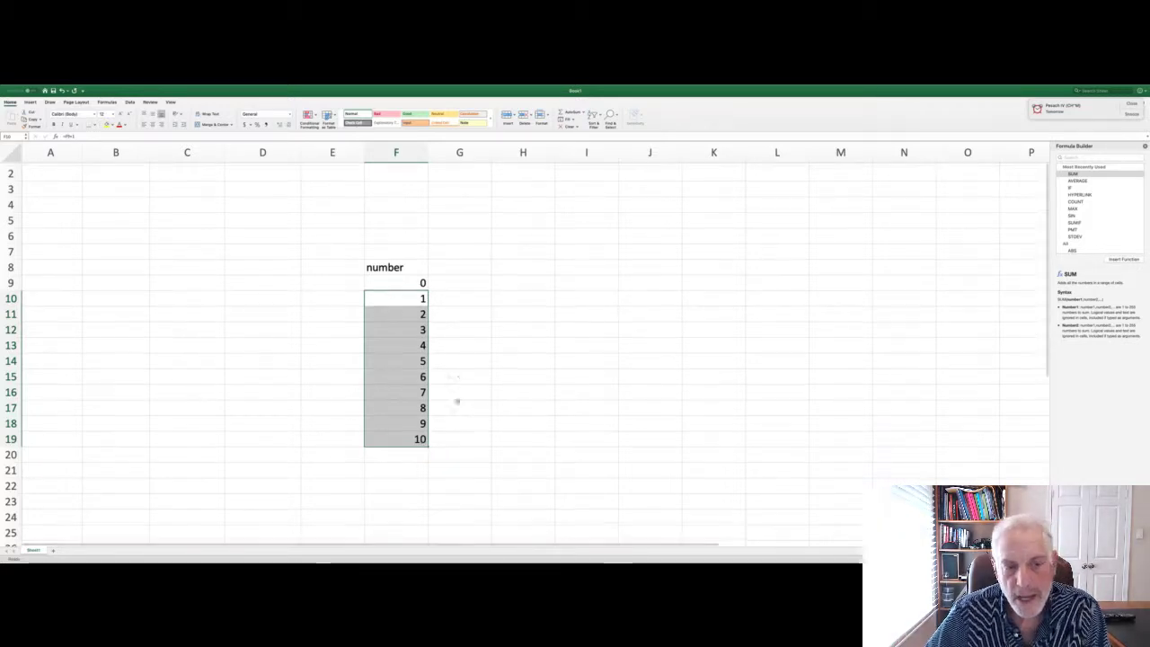
Step: Add the column header "Theta" in G8, beside the number header
{"action": "left_click", "coordinate": [449, 265]}
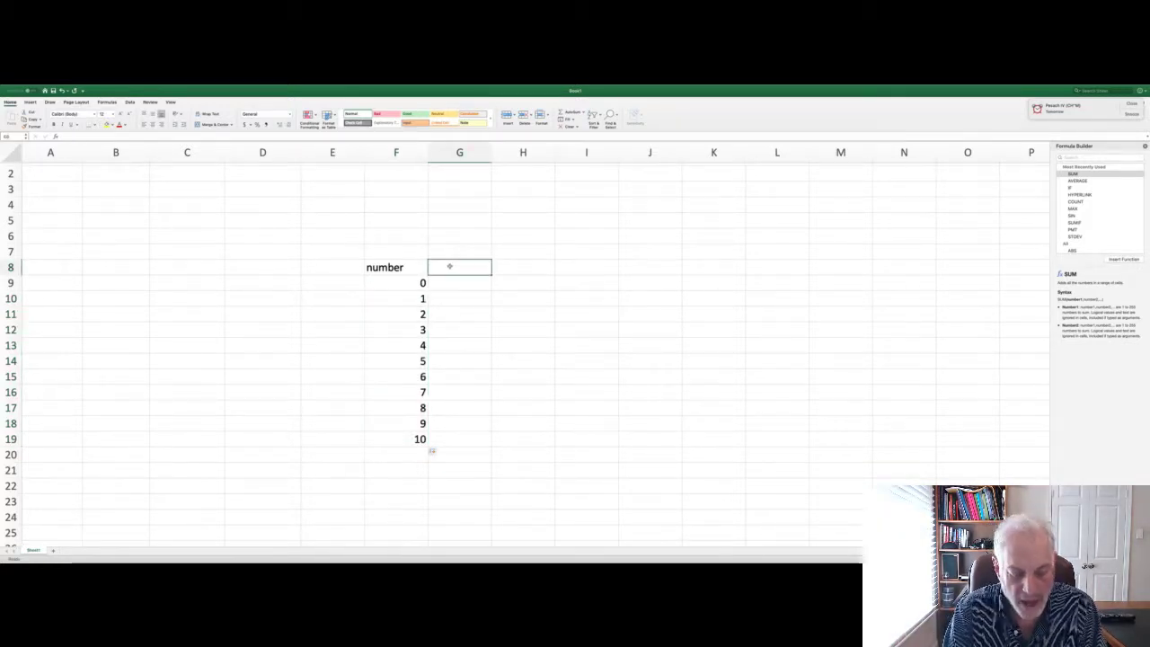
{"action": "type", "text": "T"}
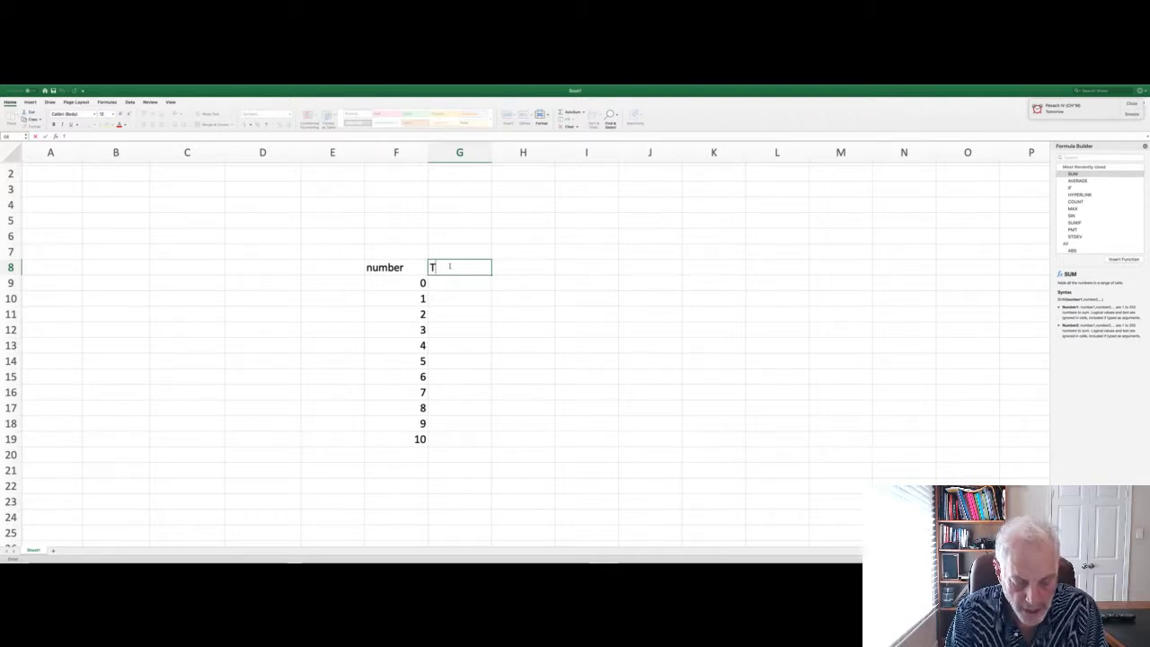
{"action": "type", "text": "heta"}
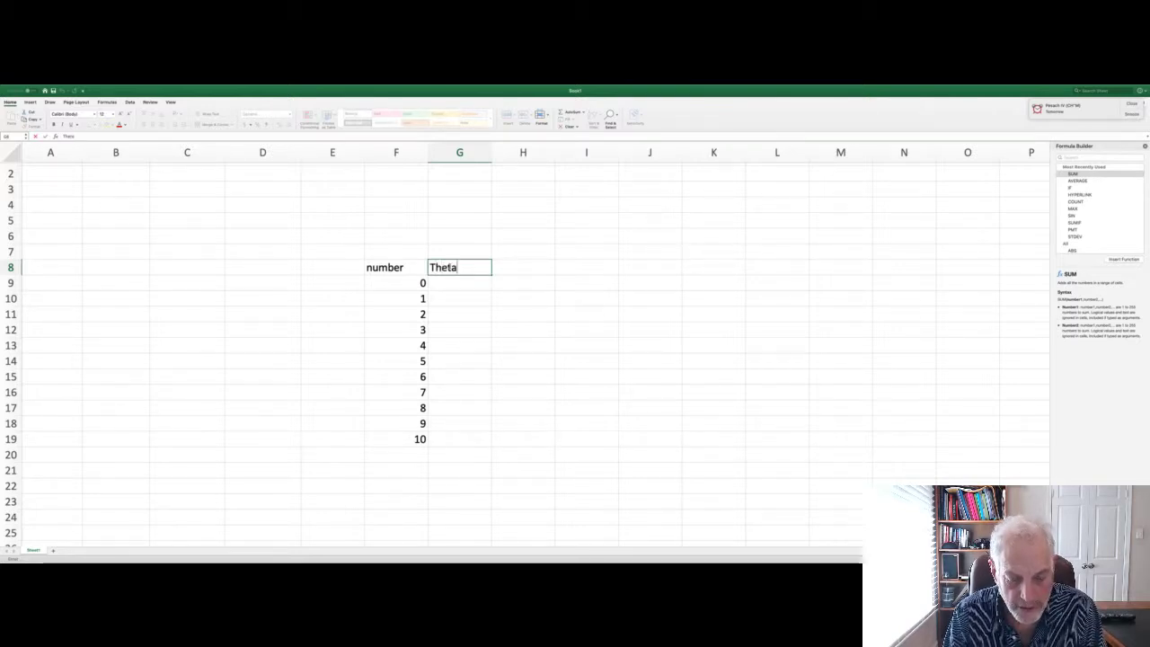
Step: Enter the formula =F9*pi()*0.1 in G9 and fill it down the Theta column through G19
{"action": "left_click", "coordinate": [455, 281]}
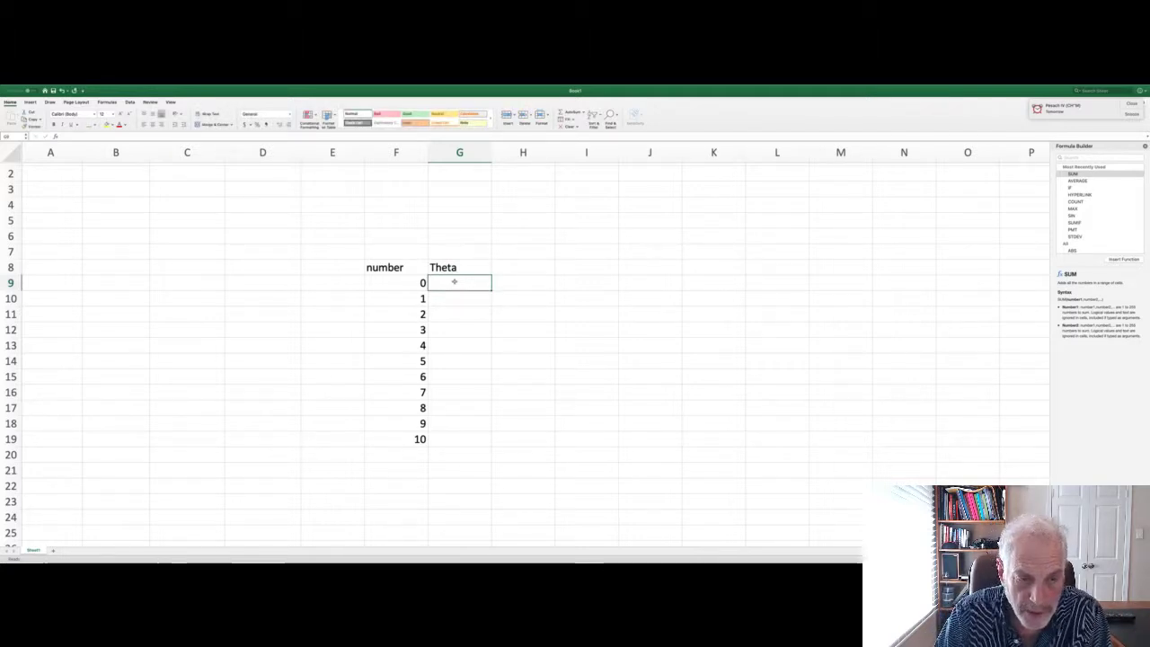
{"action": "type", "text": "="}
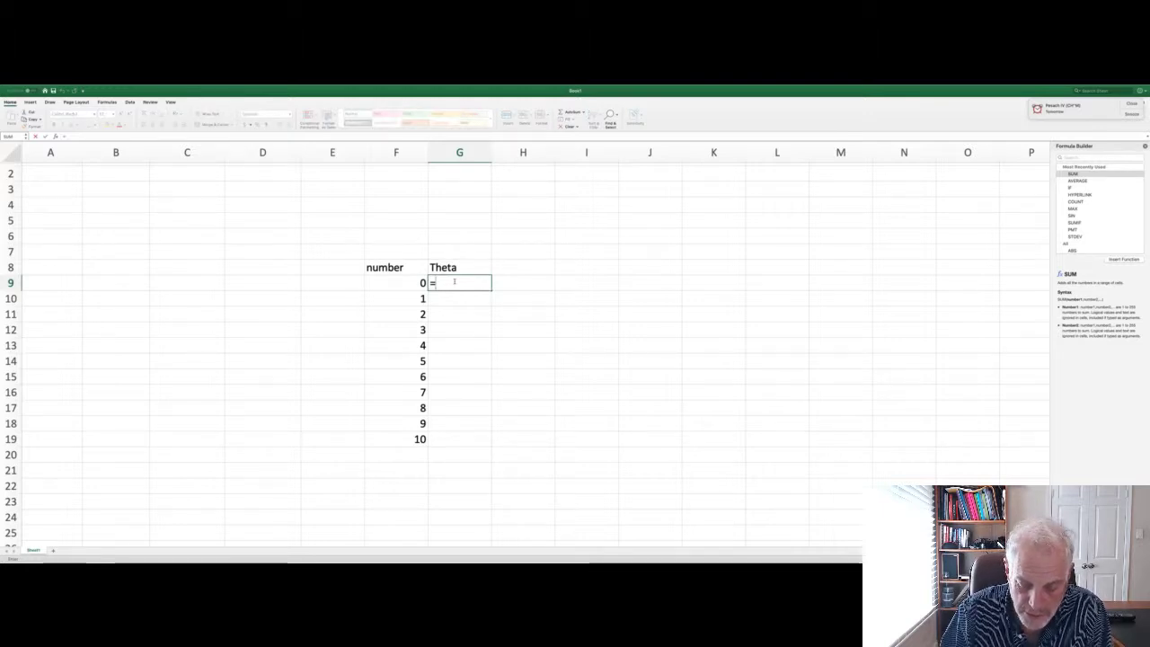
{"action": "key", "text": "Left"}
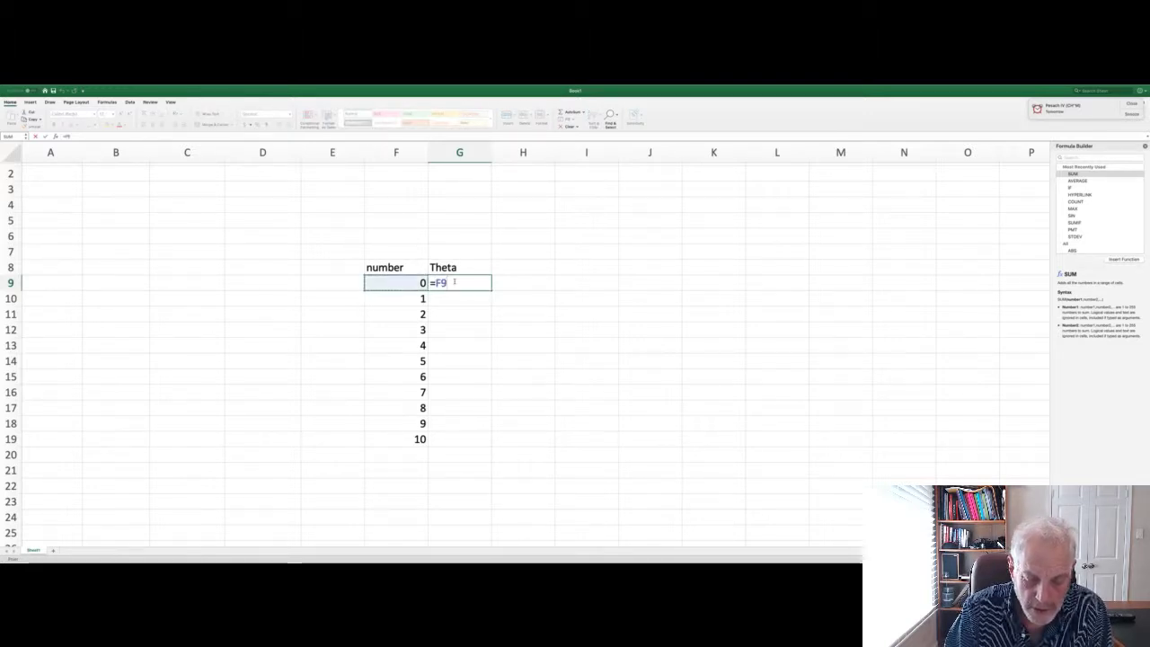
{"action": "type", "text": "*"}
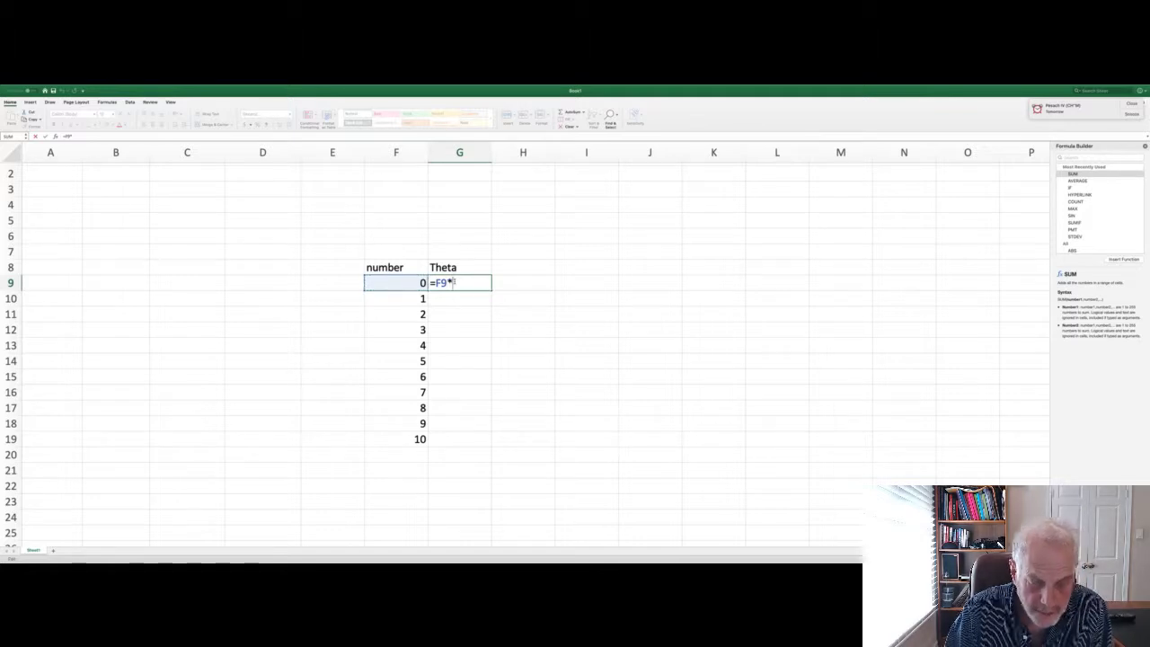
{"action": "type", "text": "pi()"}
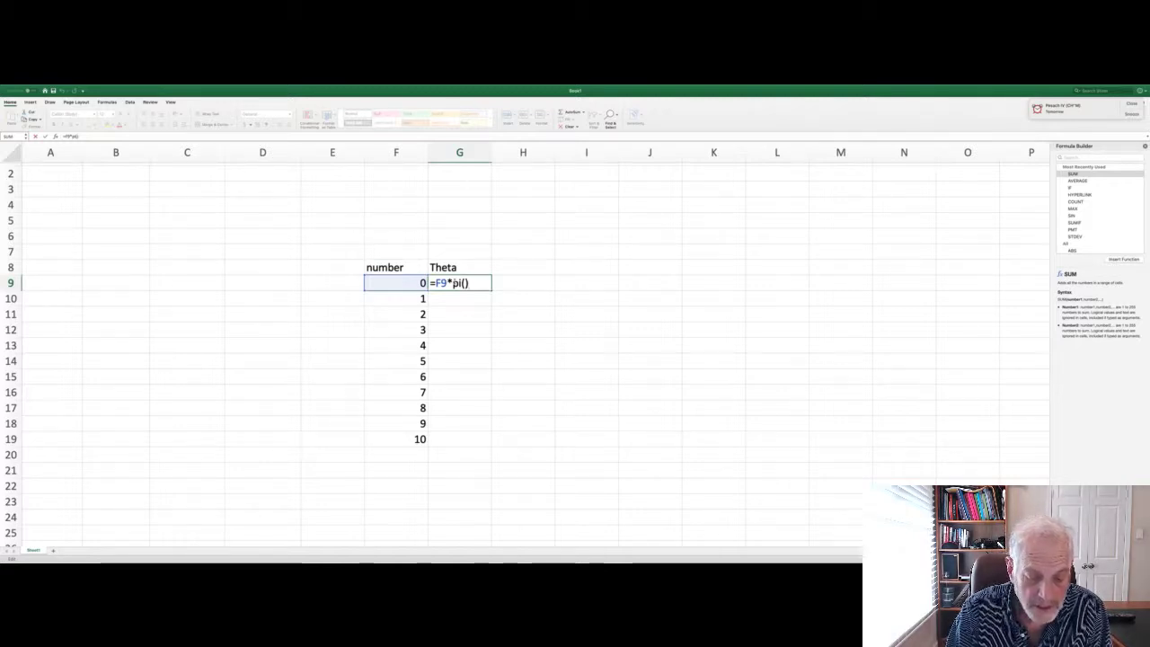
{"action": "type", "text": "*0."}
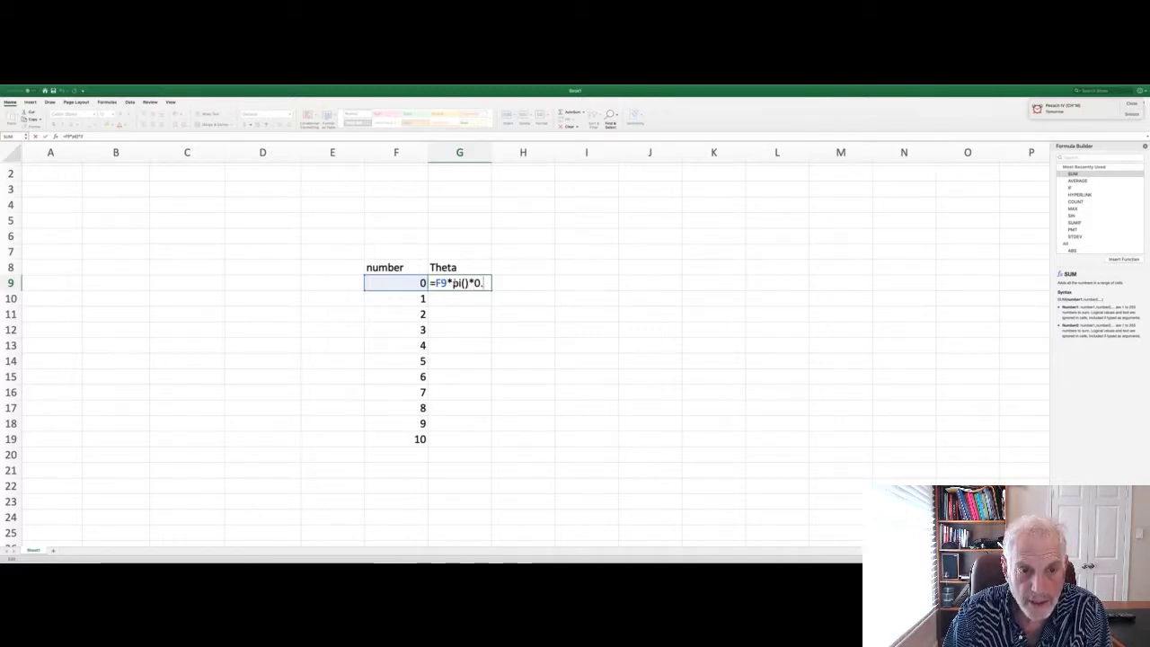
{"action": "type", "text": "1"}
{"action": "key", "text": "Return"}
{"action": "left_click", "coordinate": [482, 284]}
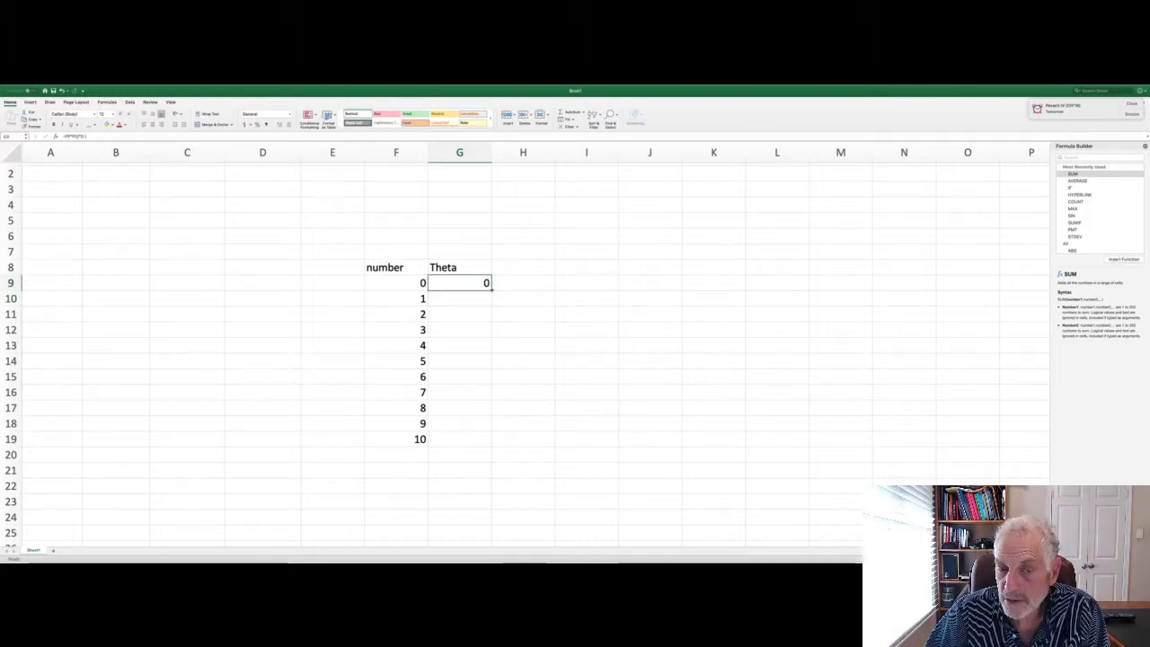
{"action": "double_click", "coordinate": [491, 288]}
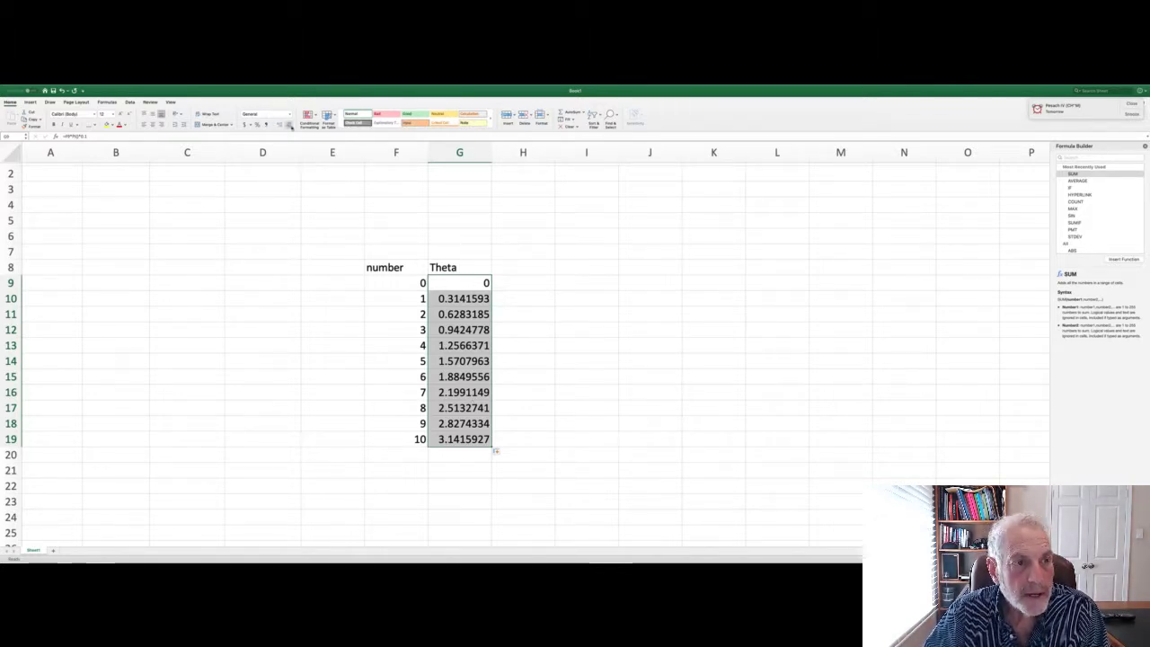
Step: Reduce the Theta values in G9:G19 to three displayed decimal places
{"action": "left_click", "coordinate": [289, 126]}
{"action": "left_click", "coordinate": [289, 126]}
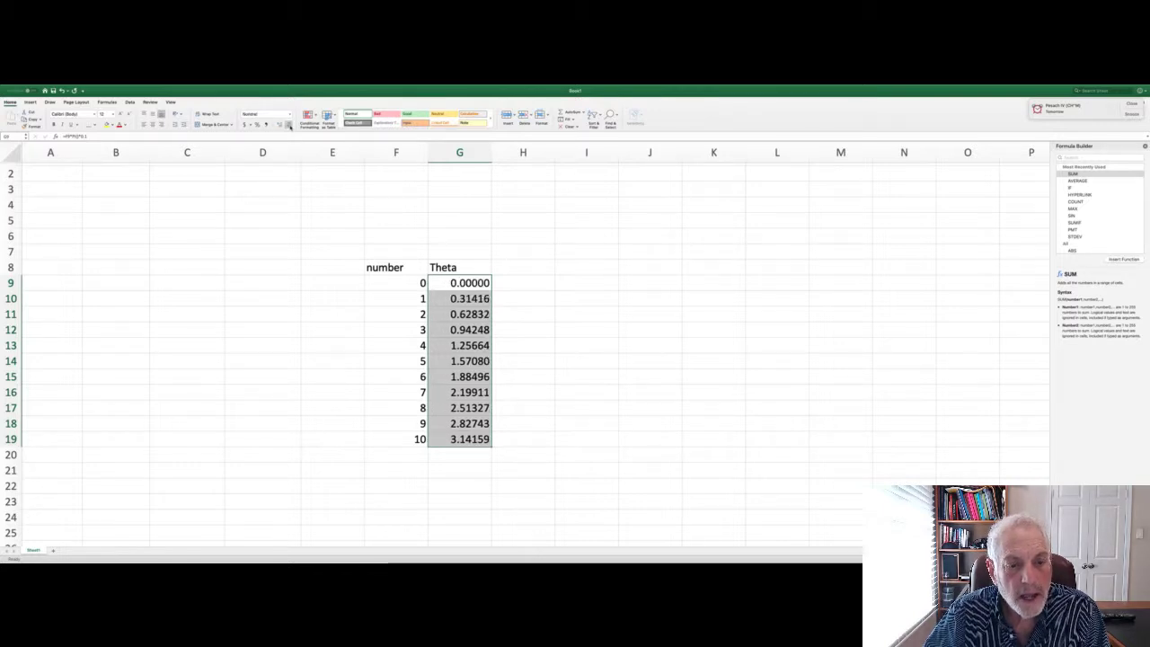
{"action": "left_click", "coordinate": [289, 126]}
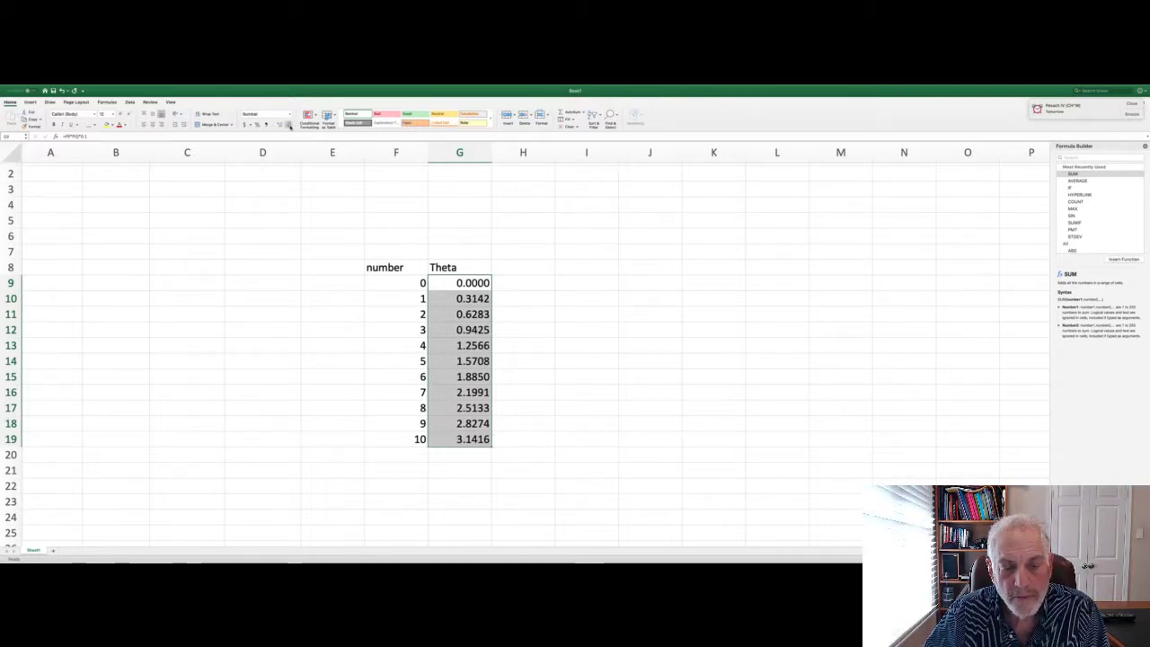
{"action": "left_click", "coordinate": [289, 126]}
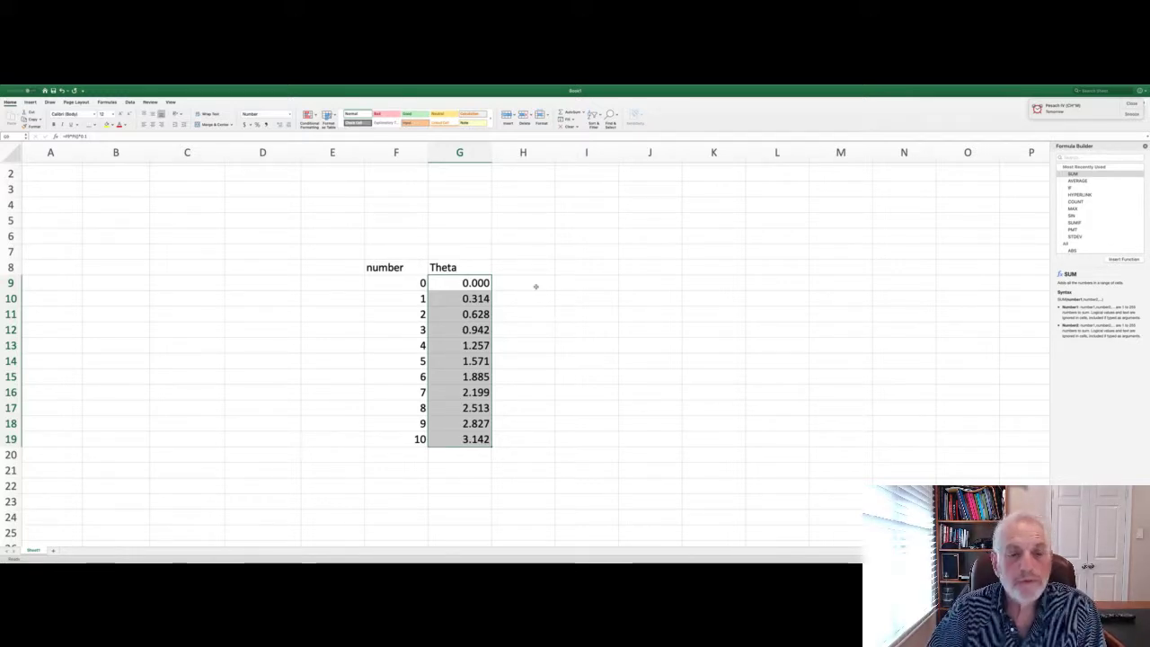
Step: Add the column header "cos(theta)" in H8, beside the Theta header
{"action": "left_click", "coordinate": [511, 268]}
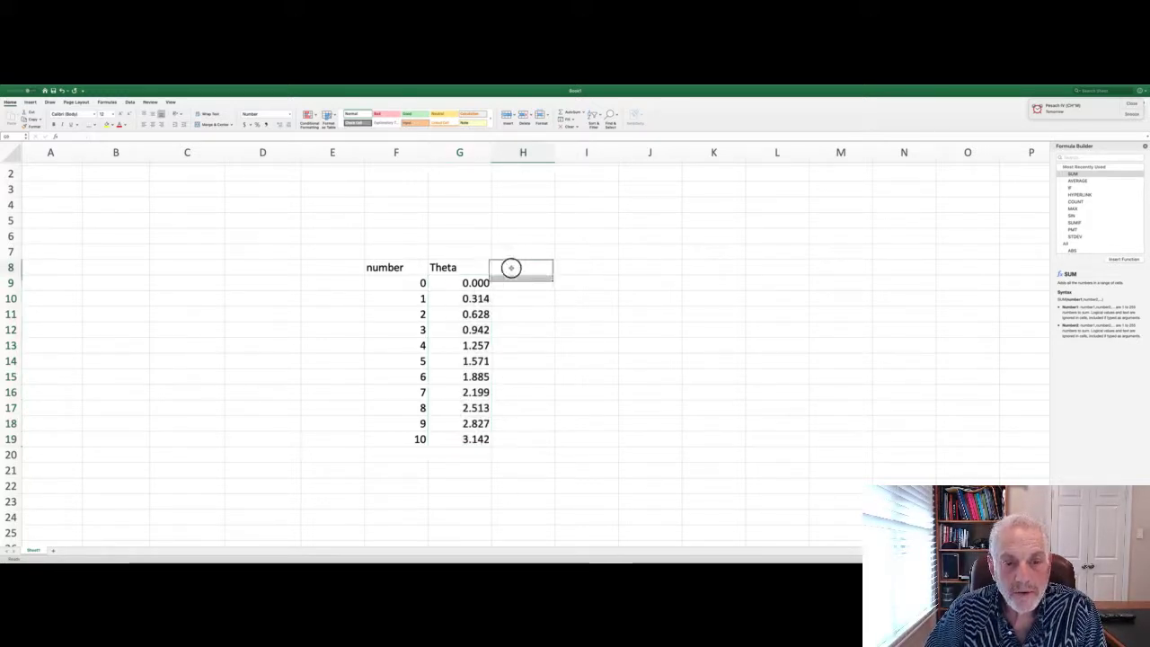
{"action": "type", "text": "cos"}
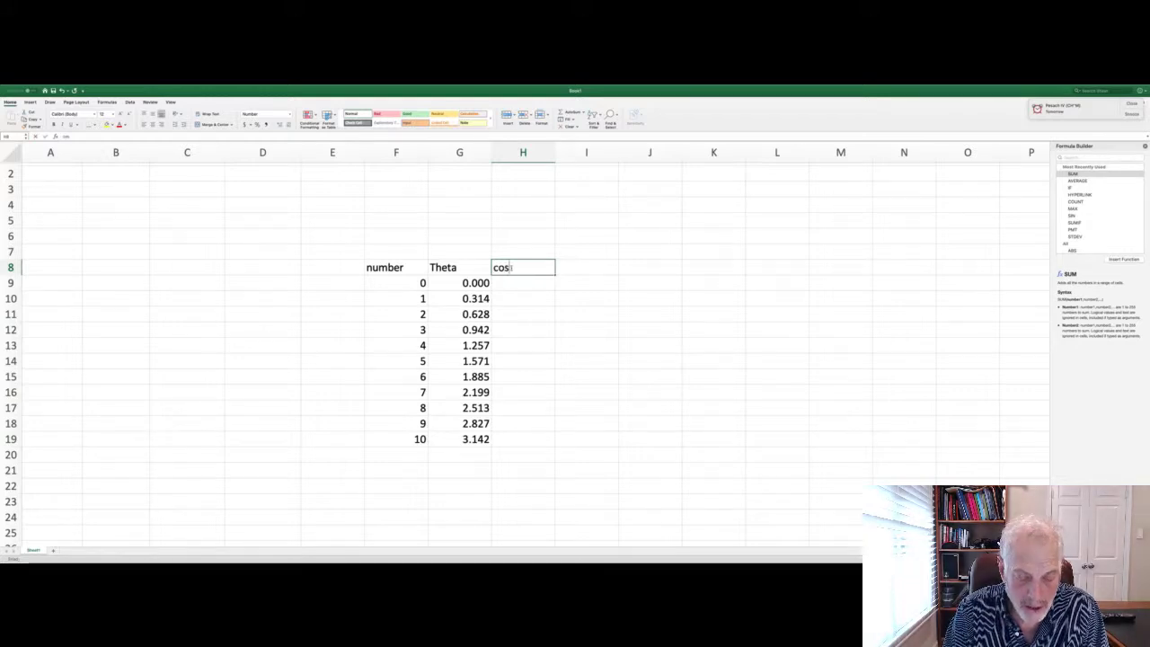
{"action": "type", "text": "(theta)"}
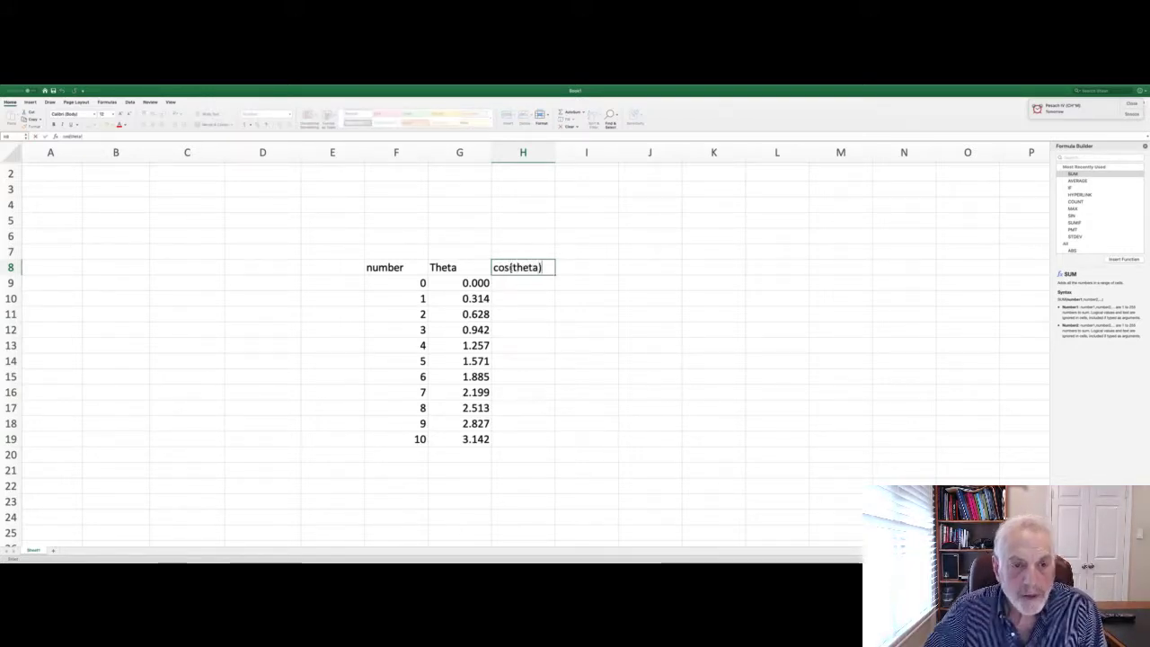
Step: Enter the formula =COS(G9) in H9 and fill it down the cos(theta) column through H19
{"action": "left_click", "coordinate": [509, 284]}
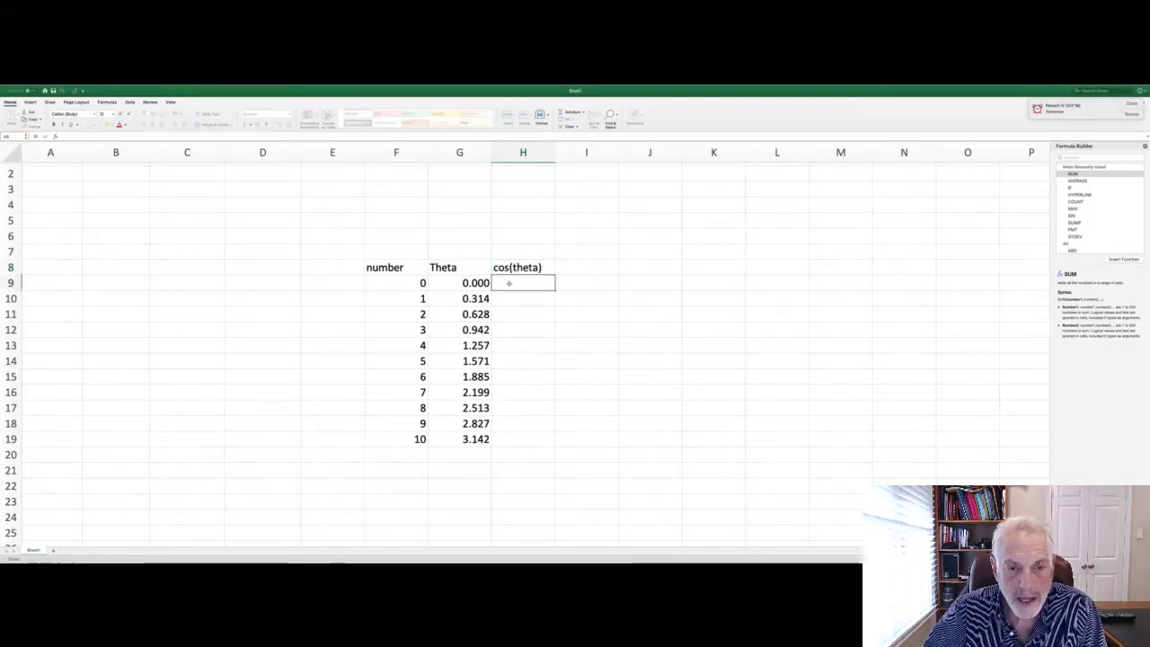
{"action": "type", "text": "=co"}
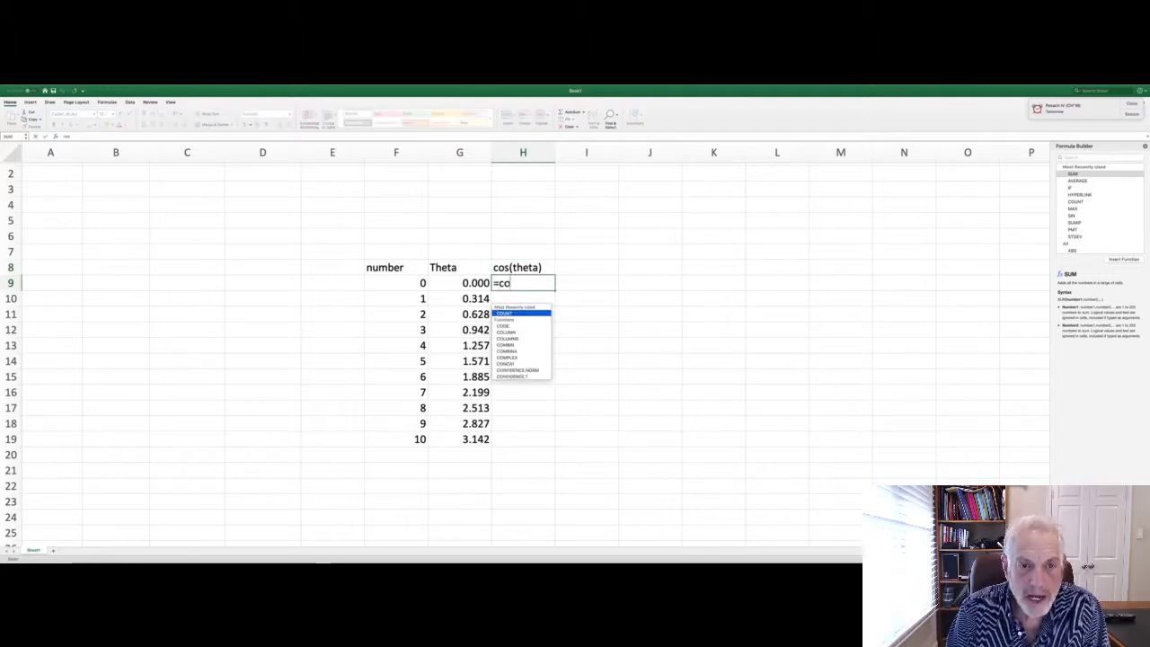
{"action": "type", "text": "s"}
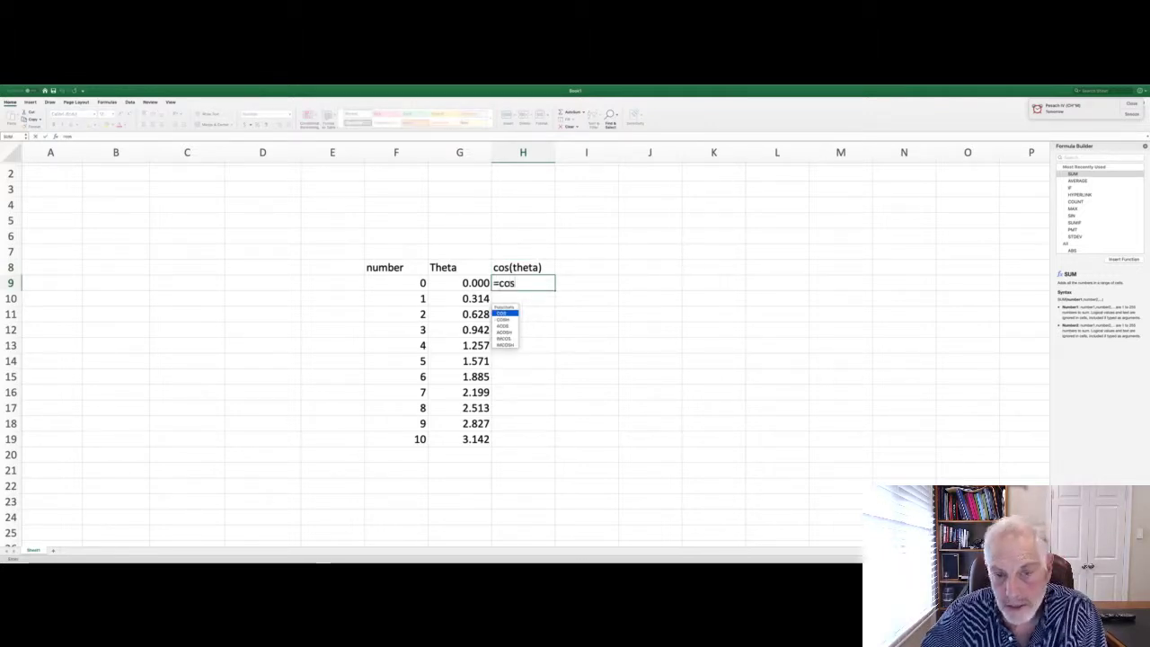
{"action": "double_click", "coordinate": [504, 313]}
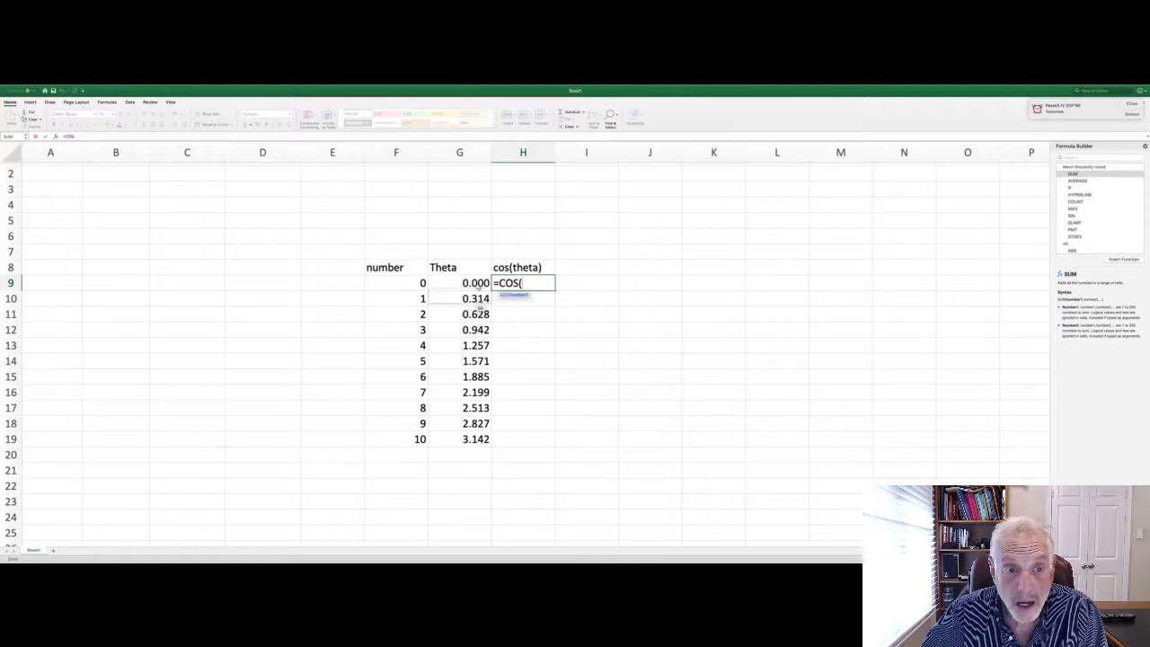
{"action": "left_click", "coordinate": [473, 283]}
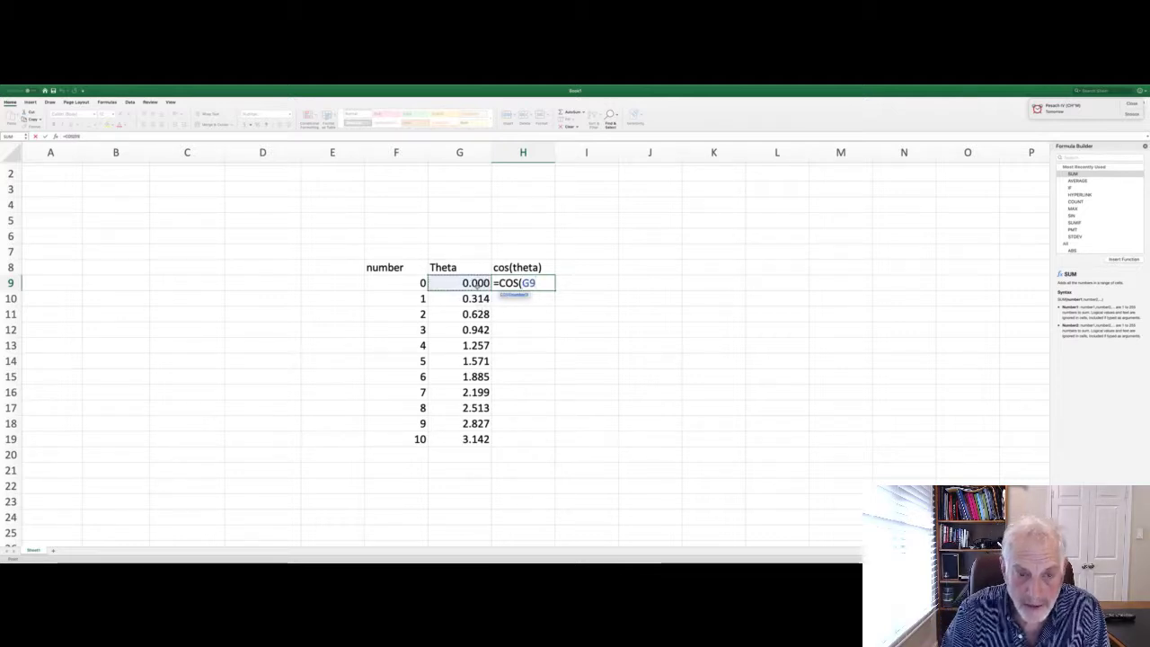
{"action": "type", "text": ")"}
{"action": "key", "text": "Return"}
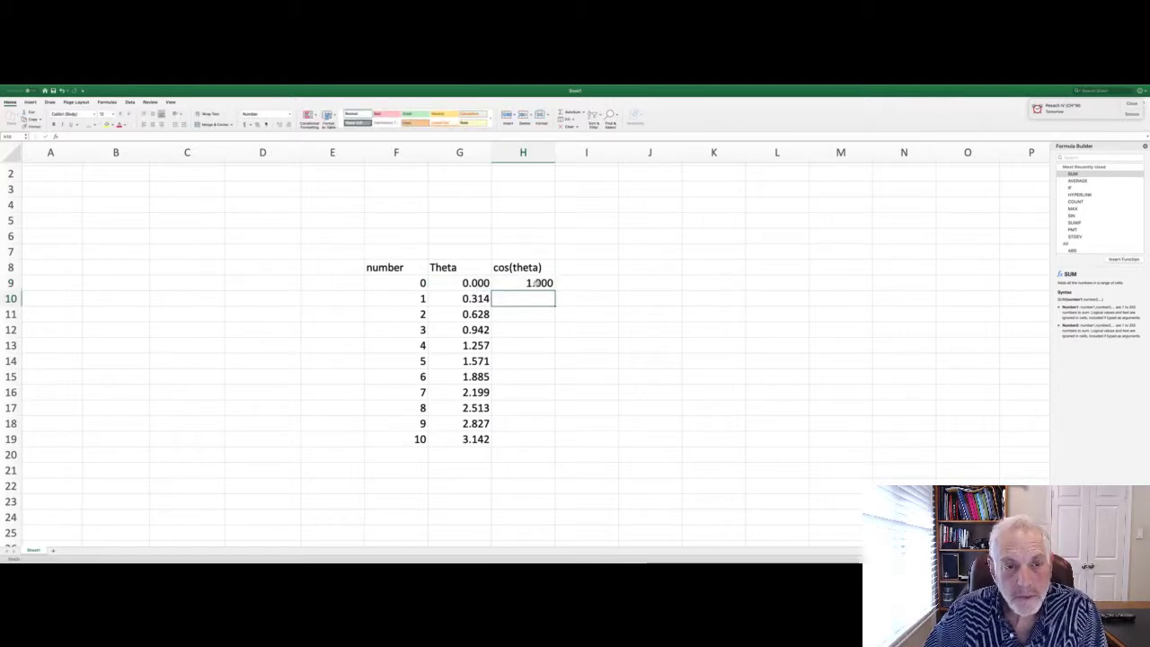
{"action": "left_click", "coordinate": [534, 282]}
{"action": "double_click", "coordinate": [554, 291]}
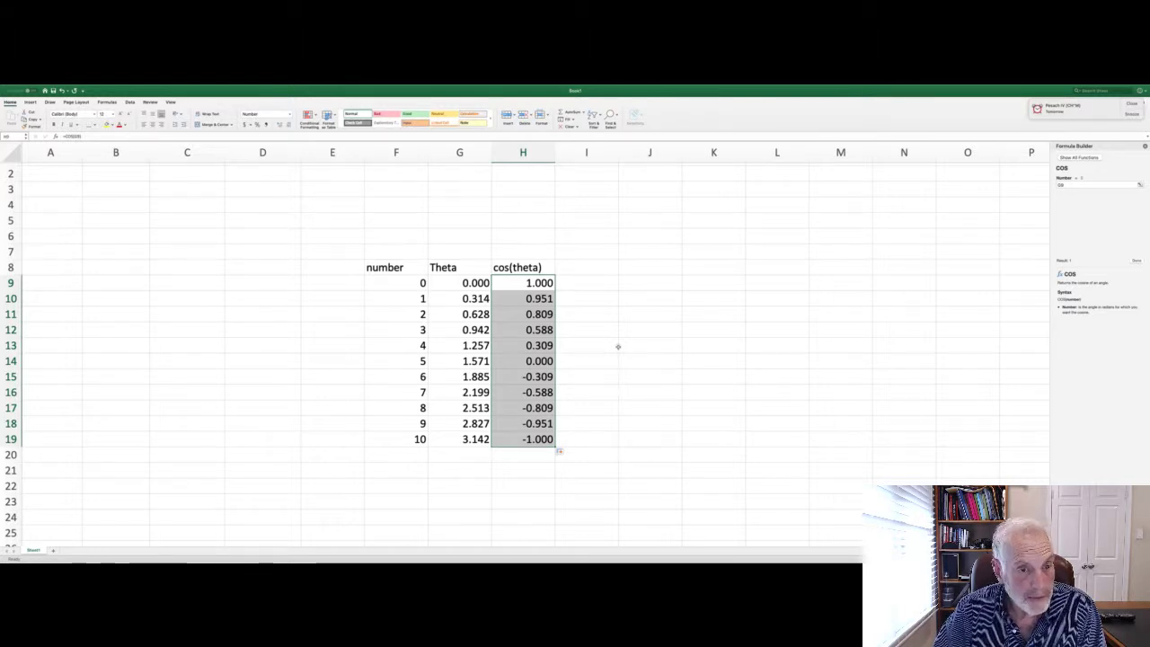
Step: Change the starting number in F9 to 3
{"action": "left_click", "coordinate": [381, 280]}
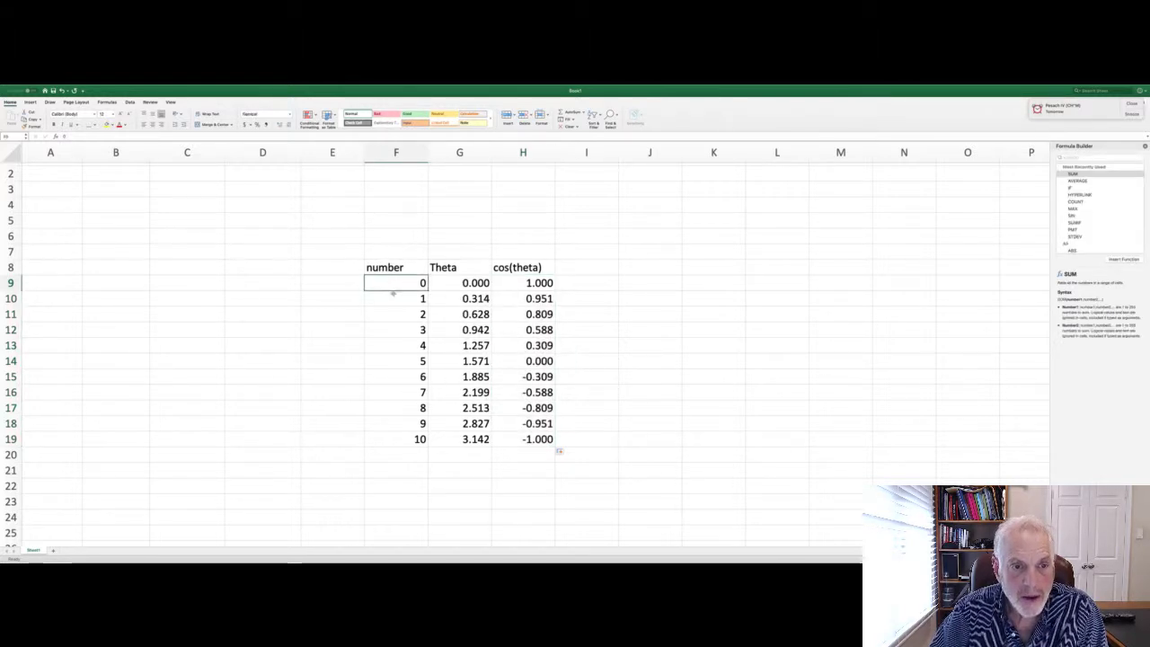
{"action": "left_click", "coordinate": [396, 297]}
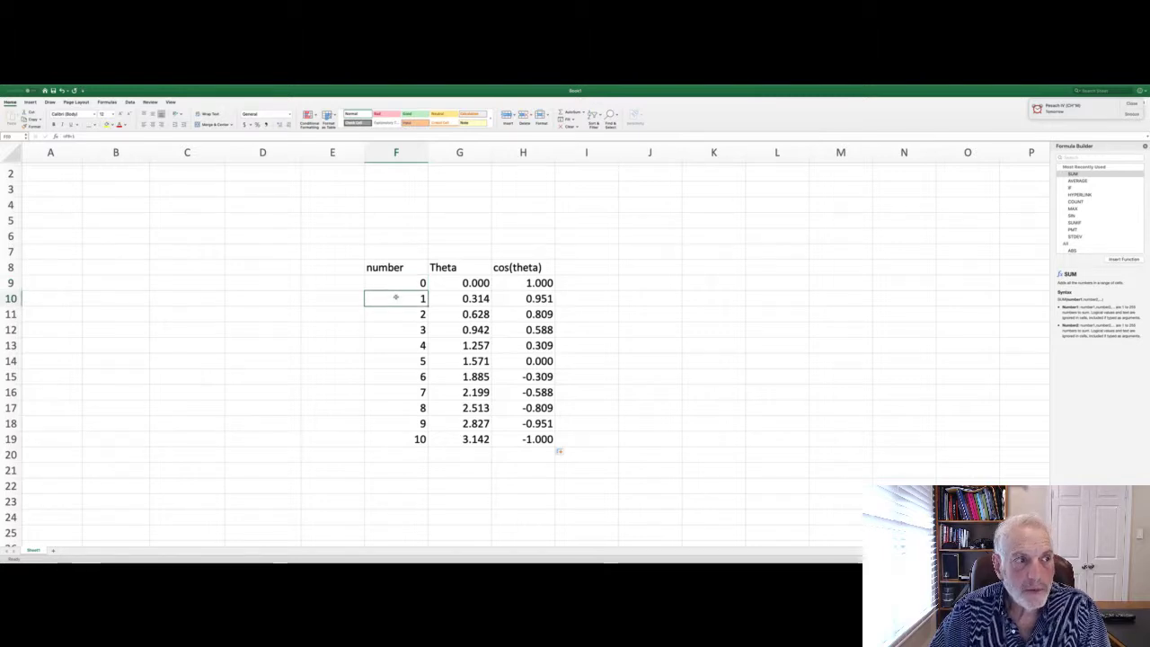
{"action": "left_click", "coordinate": [388, 282]}
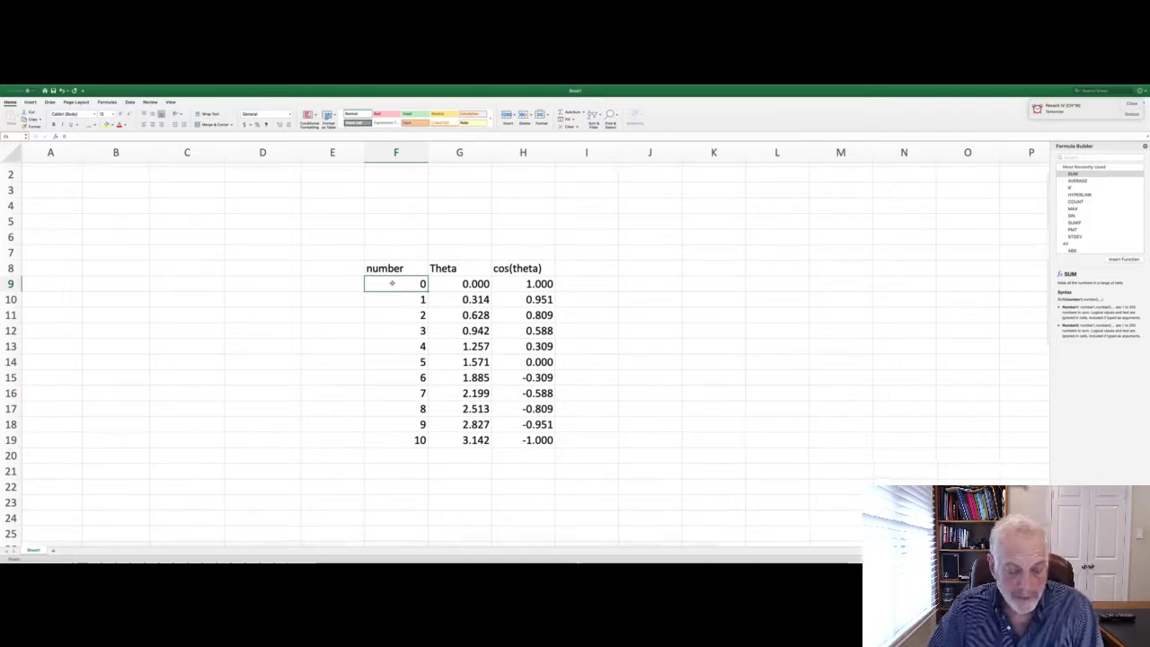
{"action": "type", "text": "3"}
{"action": "key", "text": "Return"}
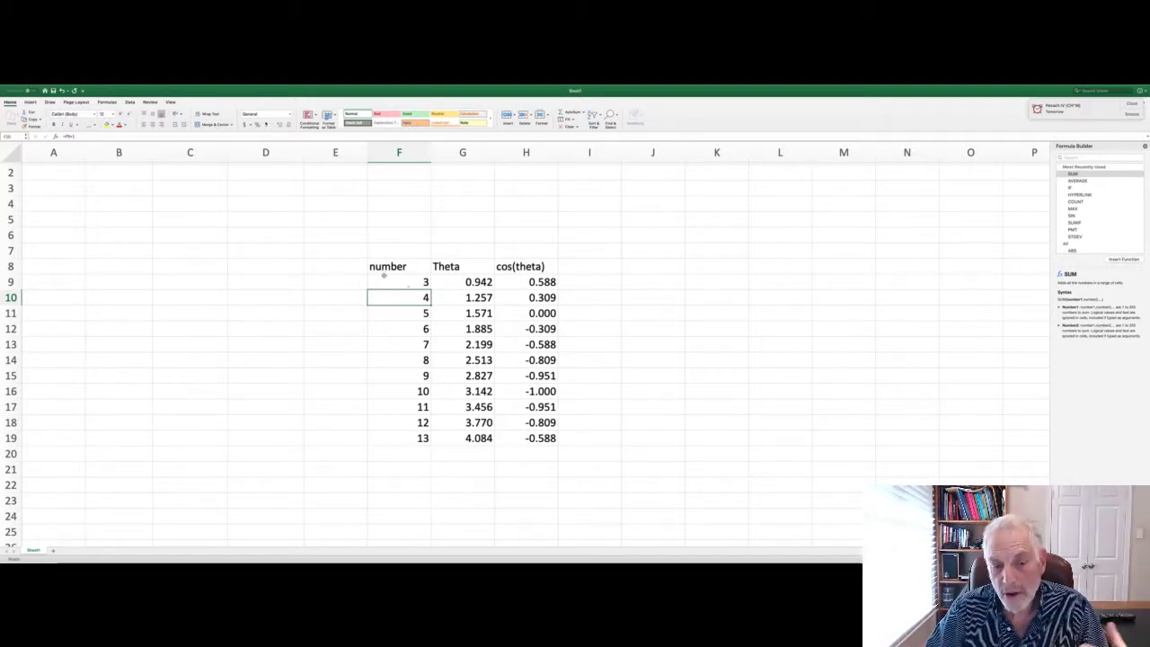
Step: Set the starting number in F9 to 0
{"action": "left_click", "coordinate": [419, 284]}
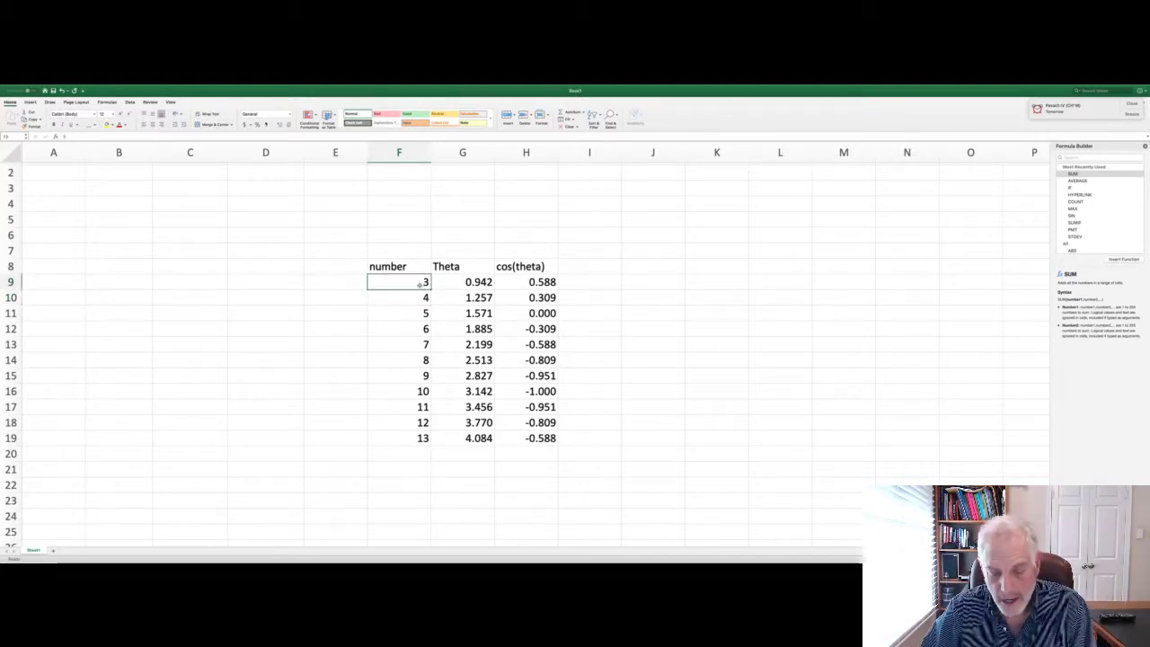
{"action": "type", "text": "0"}
{"action": "key", "text": "Return"}
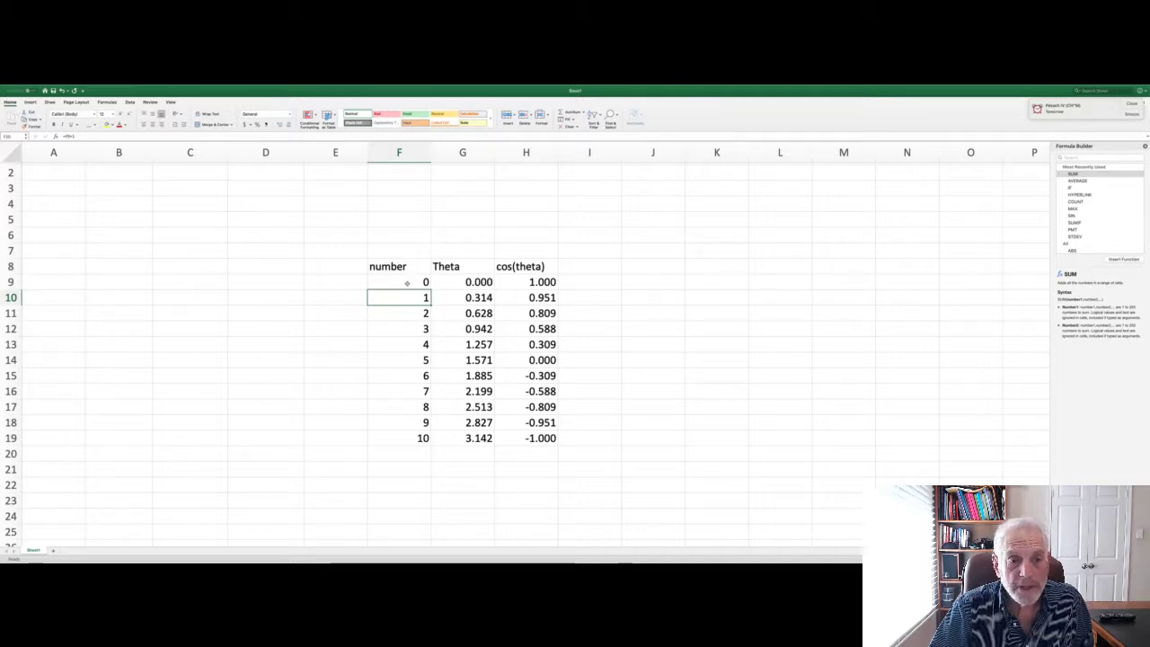
Step: Examine the Theta formula in G10 to see how it uses the number beside it and the PI function
{"action": "left_click", "coordinate": [461, 282]}
{"action": "left_click", "coordinate": [465, 297]}
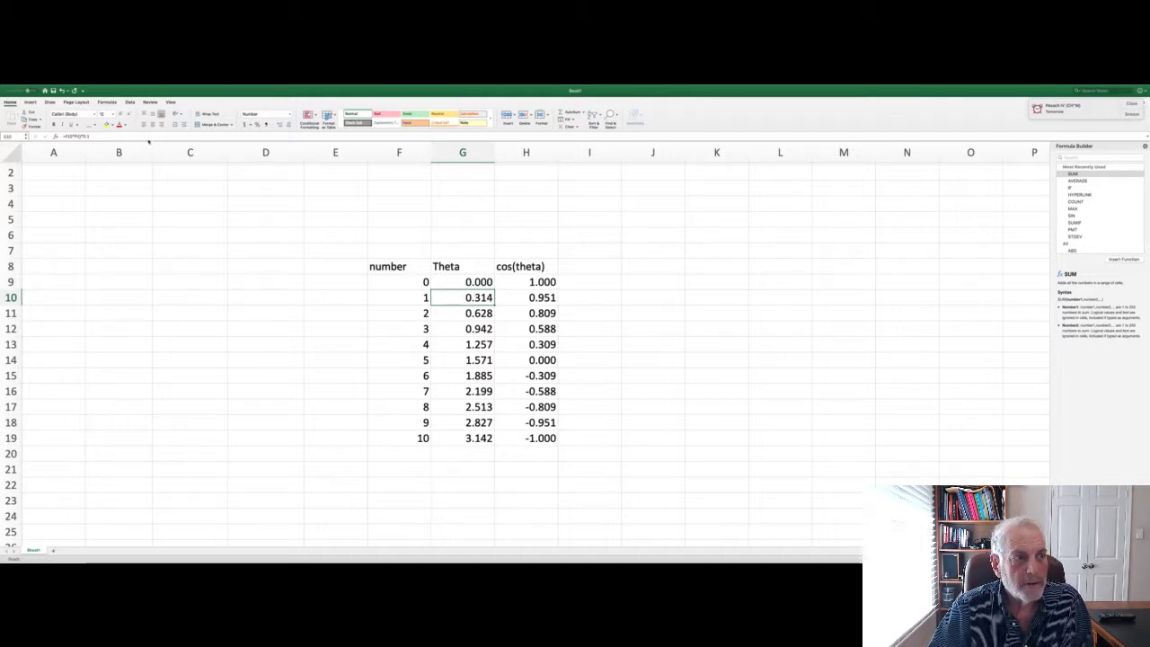
{"action": "key", "text": "F2"}
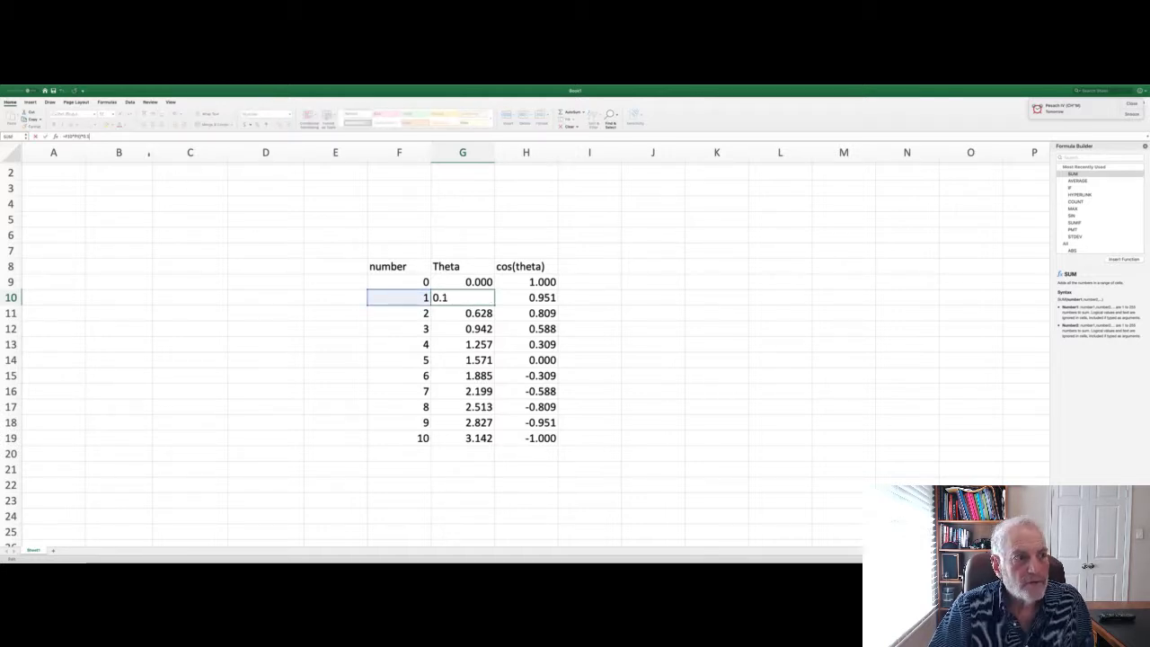
{"action": "key", "text": "Left"}
{"action": "key", "text": "Left"}
{"action": "key", "text": "Left"}
{"action": "key", "text": "Left"}
{"action": "key", "text": "Left"}
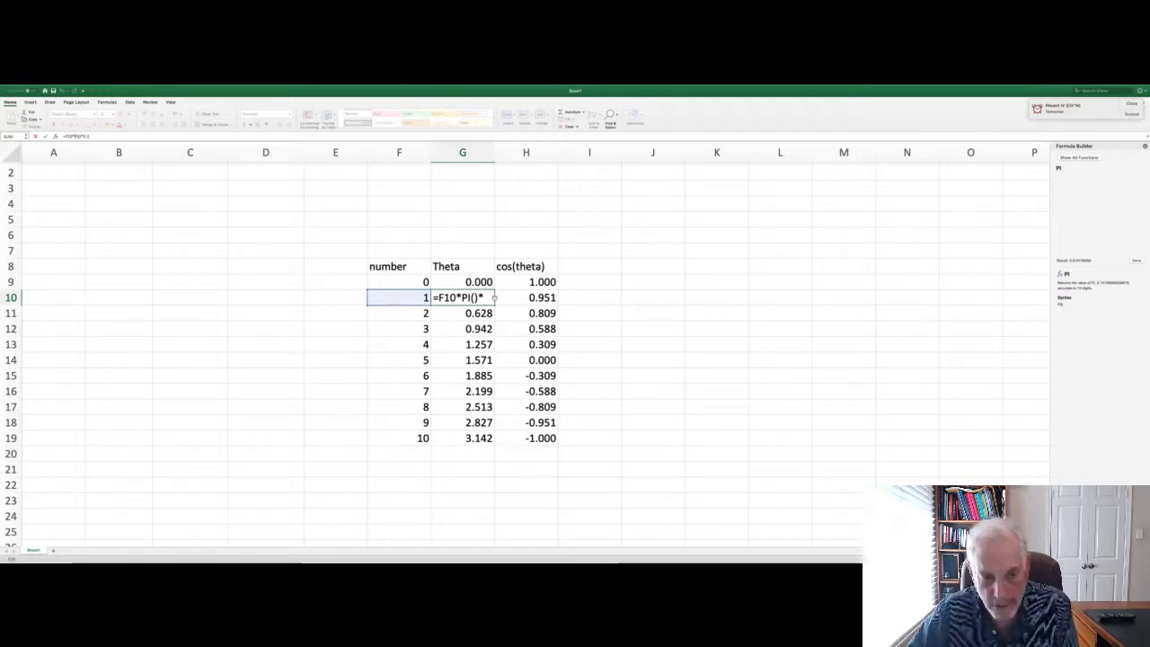
{"action": "key", "text": "Return"}
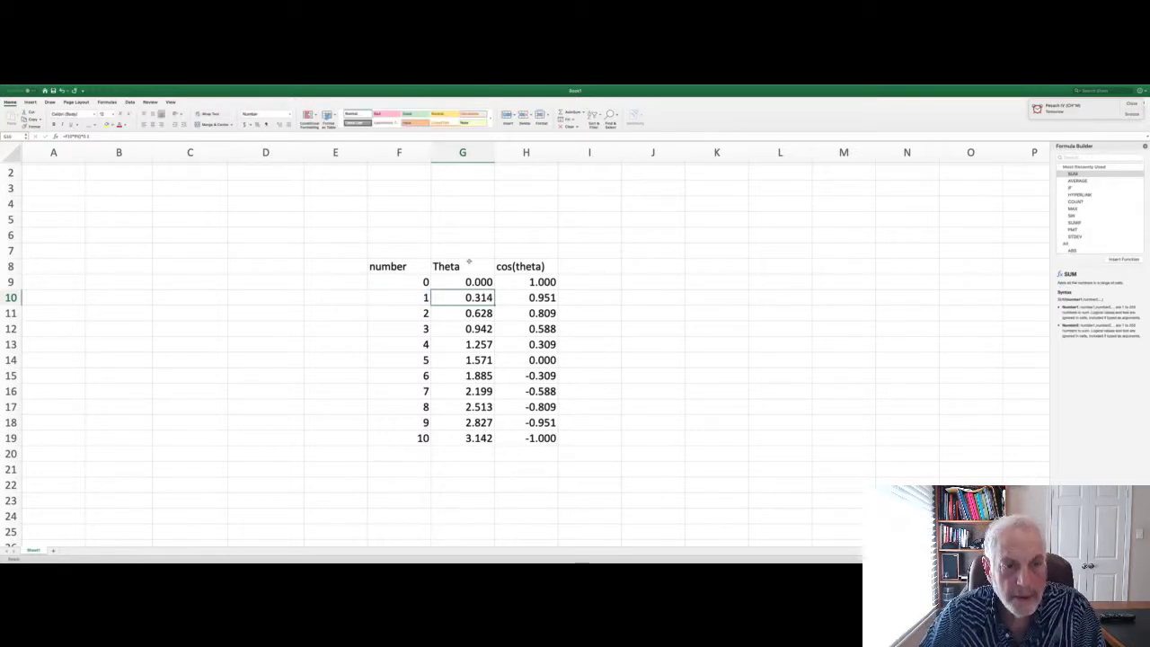
Step: Add the label "pi" in G5 and enter the formula =pi() in G6 below it
{"action": "left_click", "coordinate": [447, 215]}
{"action": "type", "text": "pi"}
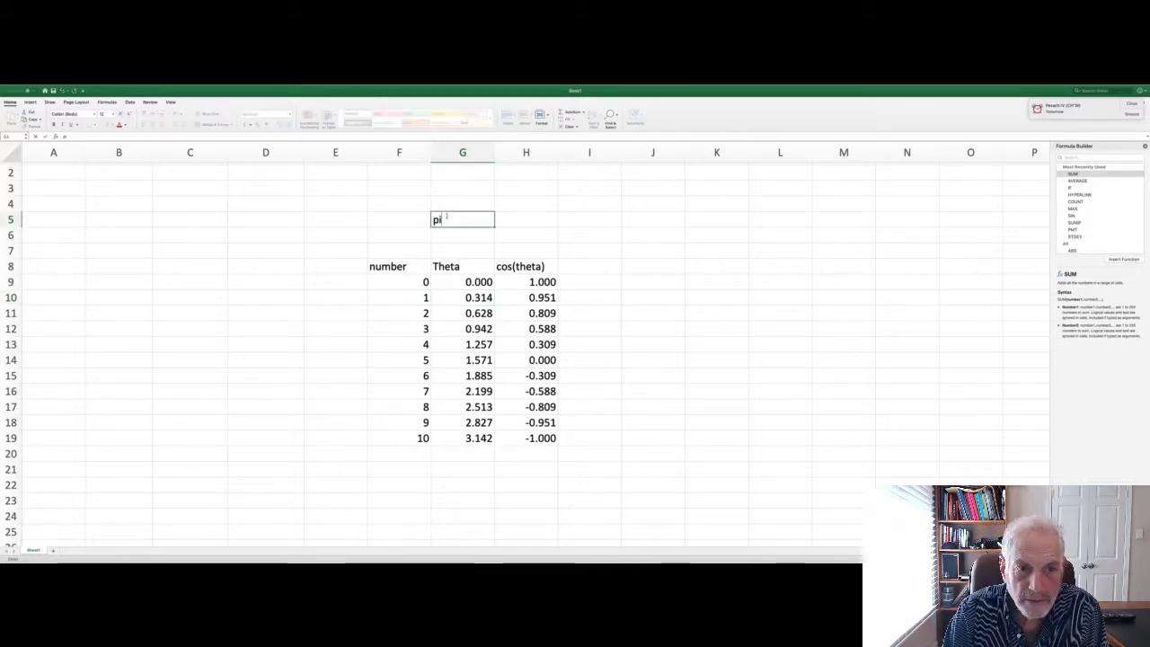
{"action": "key", "text": "Return"}
{"action": "type", "text": "="}
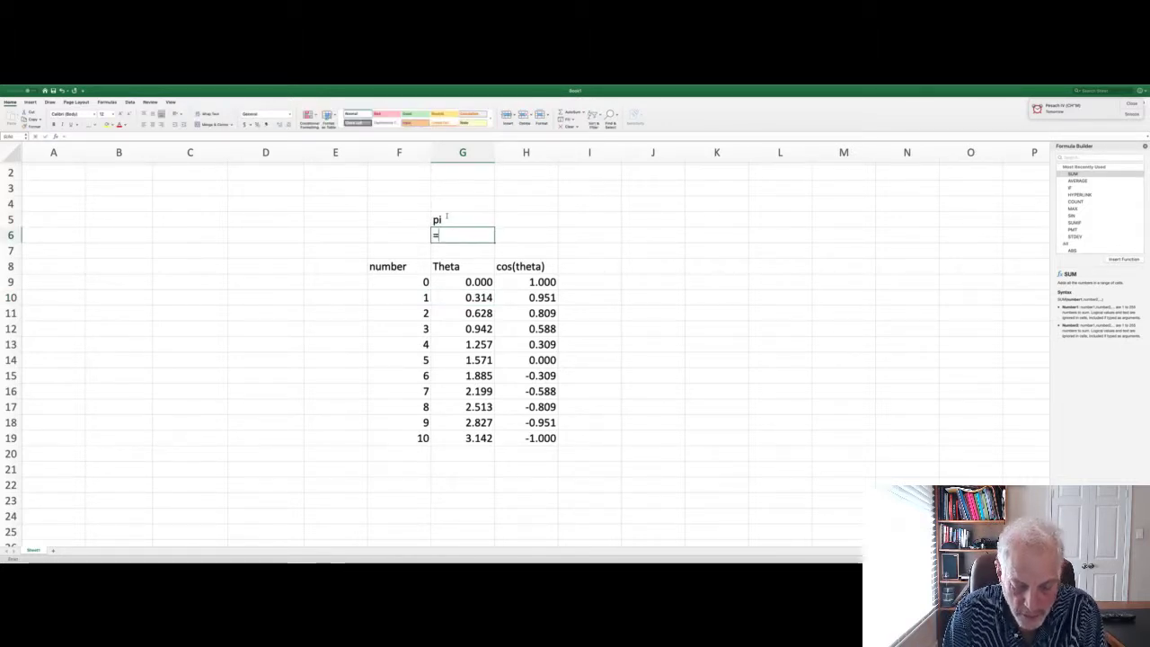
{"action": "type", "text": "pi()"}
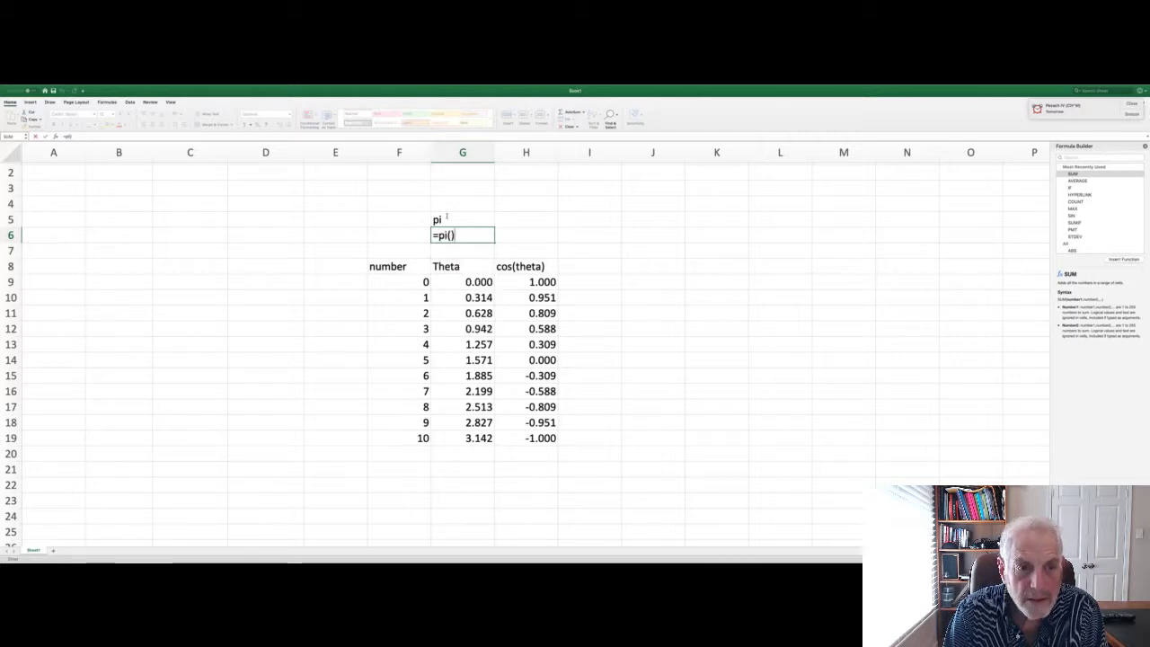
{"action": "key", "text": "Return"}
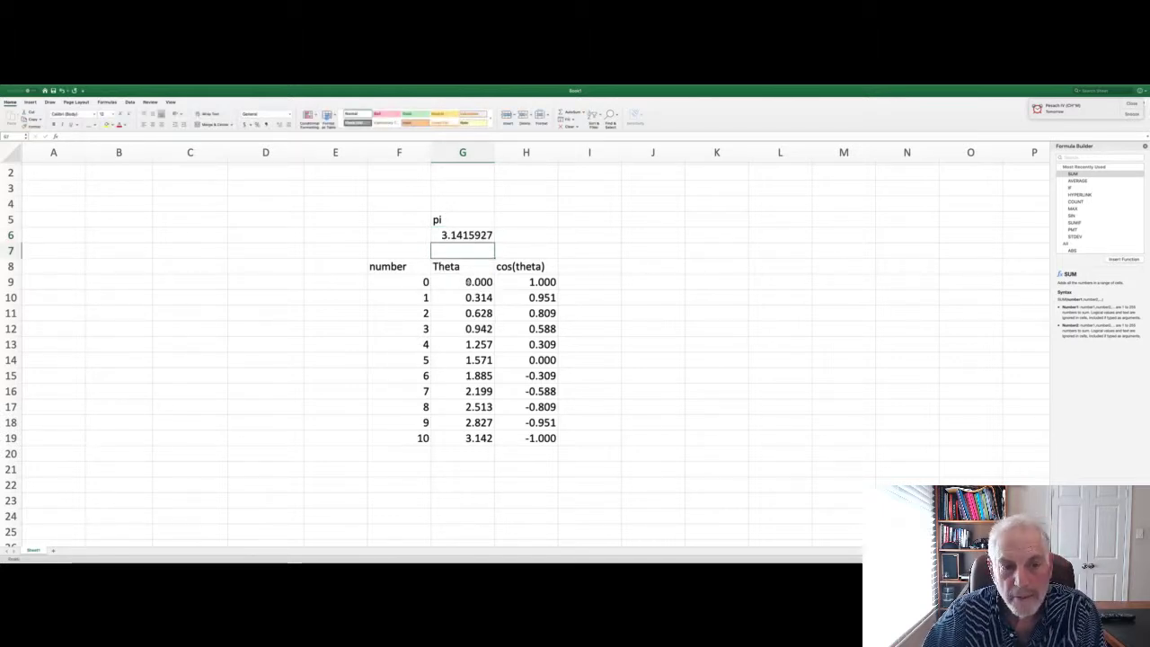
Step: Change the Theta formula in G9 to =F9*$G$6*0.1, with an absolute reference to the pi cell, and fill it down through G19
{"action": "left_click", "coordinate": [462, 281]}
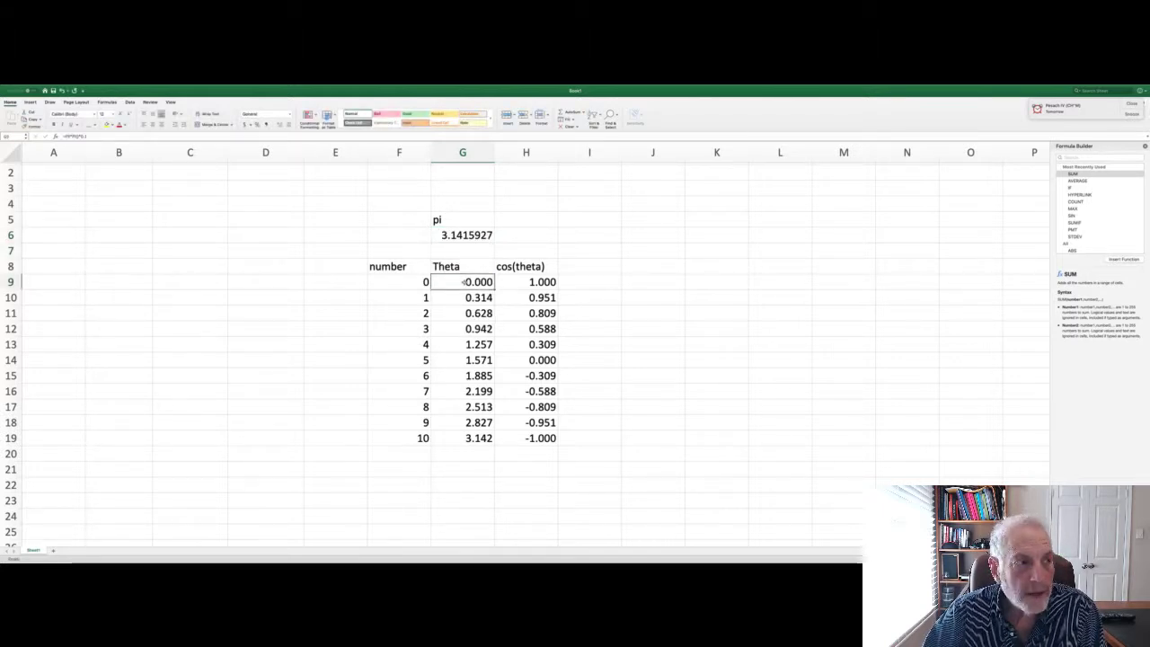
{"action": "scroll", "coordinate": [461, 281], "scroll_direction": "down", "scroll_amount": 1}
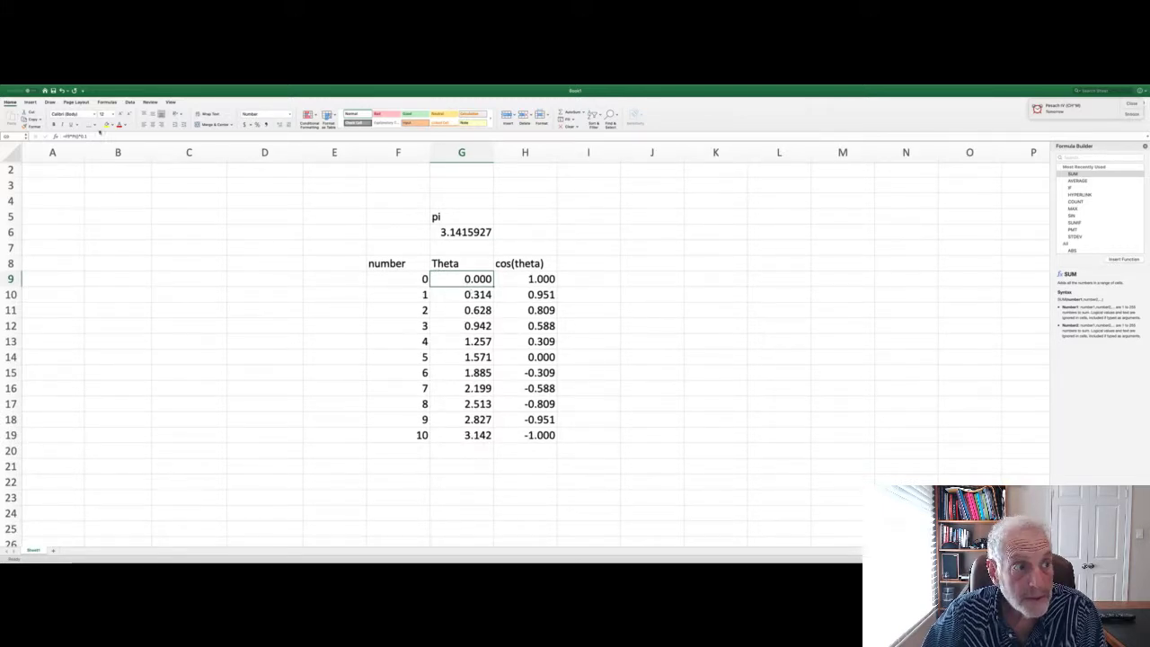
{"action": "left_click_drag", "start_coordinate": [95, 136], "coordinate": [50, 137]}
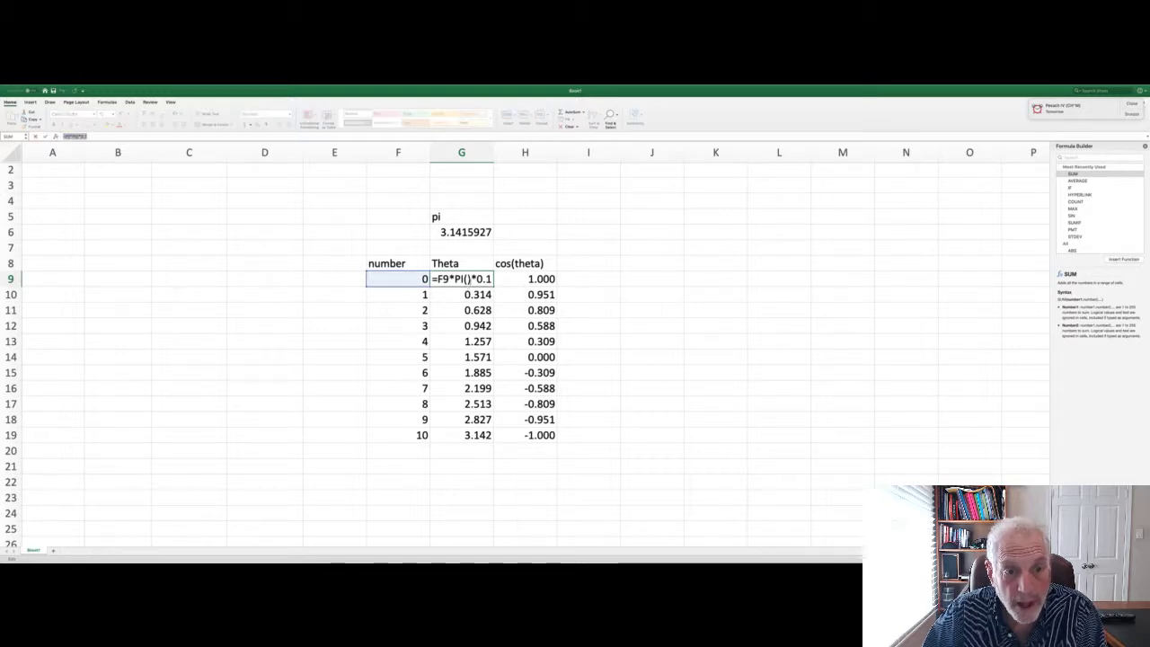
{"action": "left_click_drag", "start_coordinate": [469, 279], "coordinate": [452, 280]}
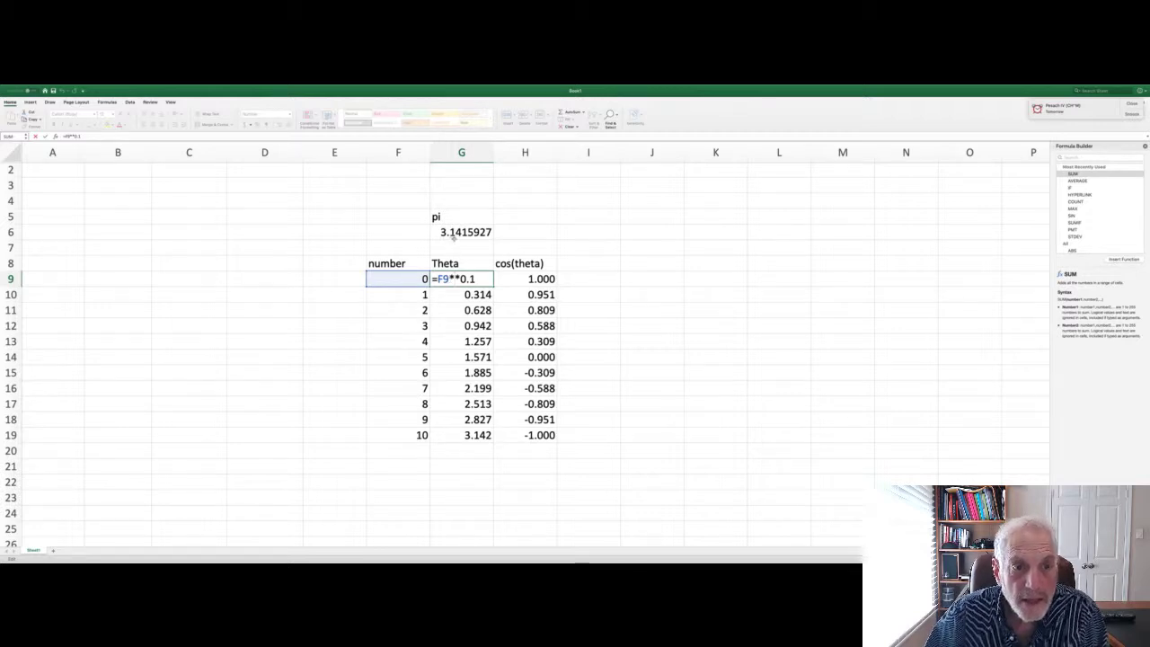
{"action": "left_click", "coordinate": [453, 232]}
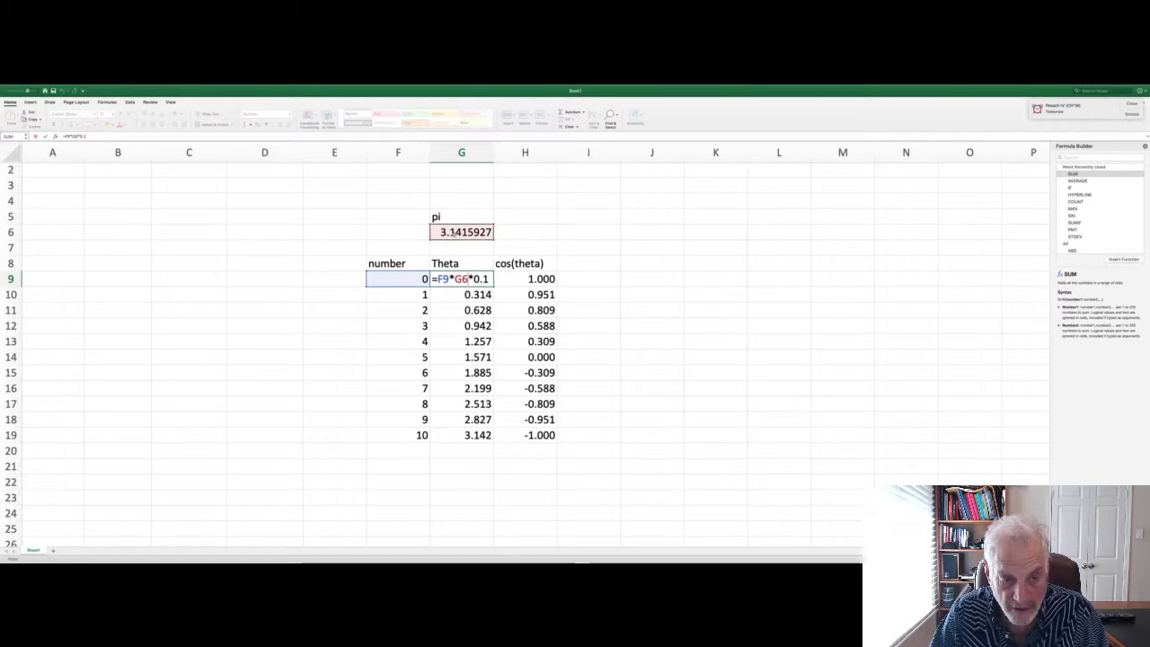
{"action": "key", "text": "F4"}
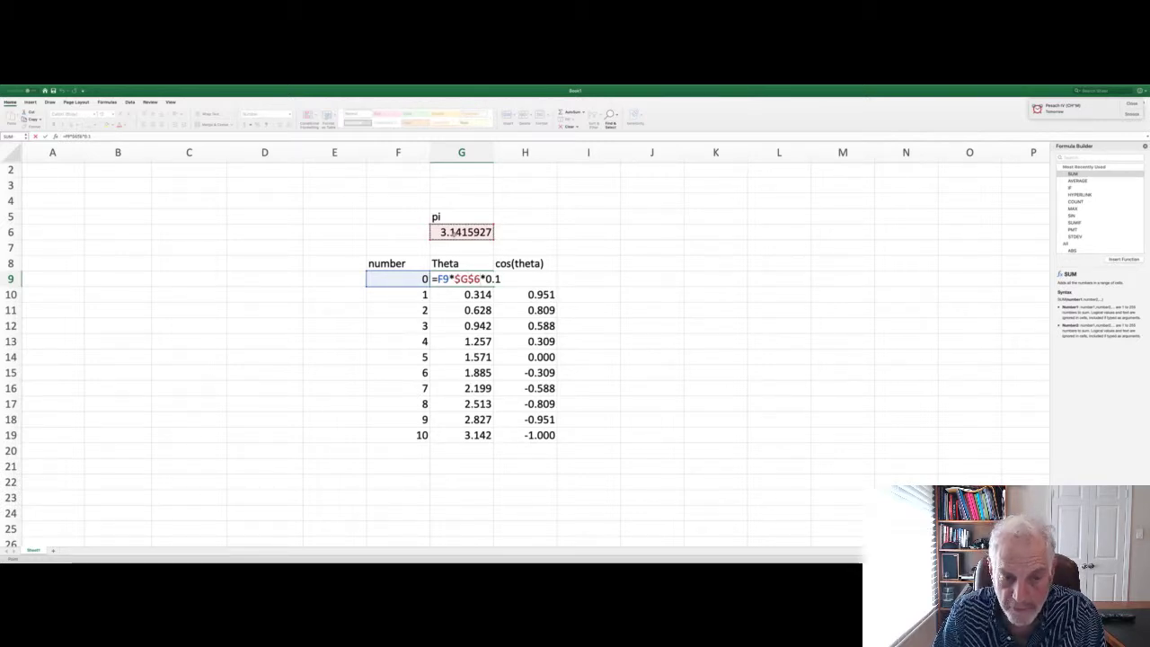
{"action": "key", "text": "Return"}
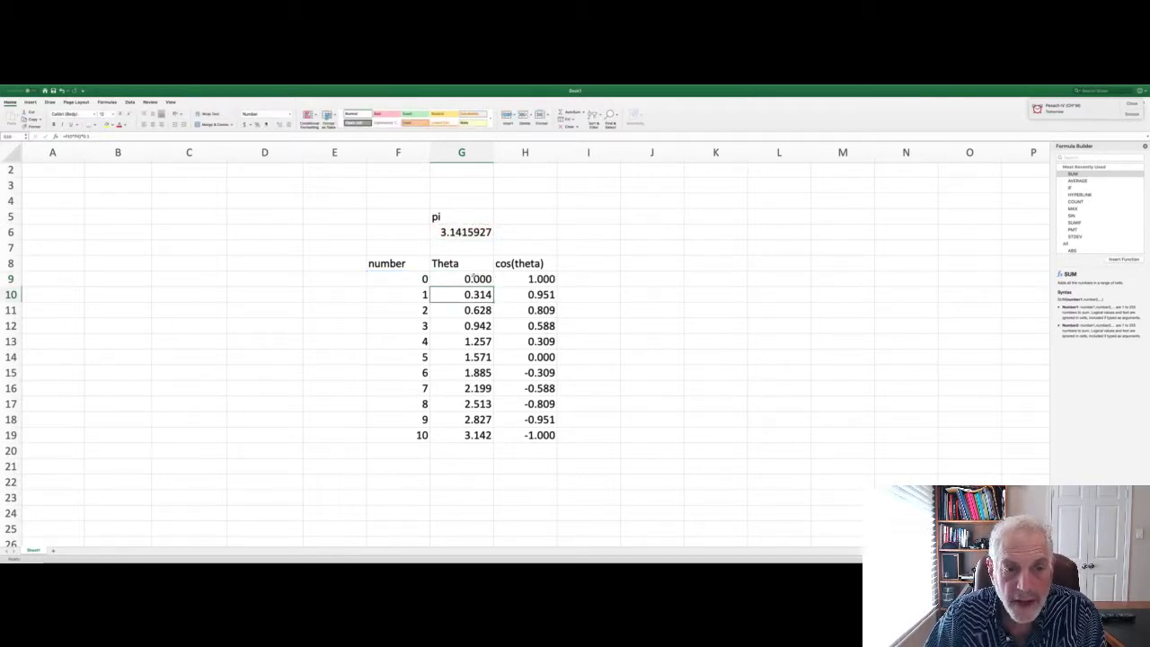
{"action": "left_click", "coordinate": [473, 278]}
{"action": "left_click_drag", "start_coordinate": [493, 286], "coordinate": [480, 438]}
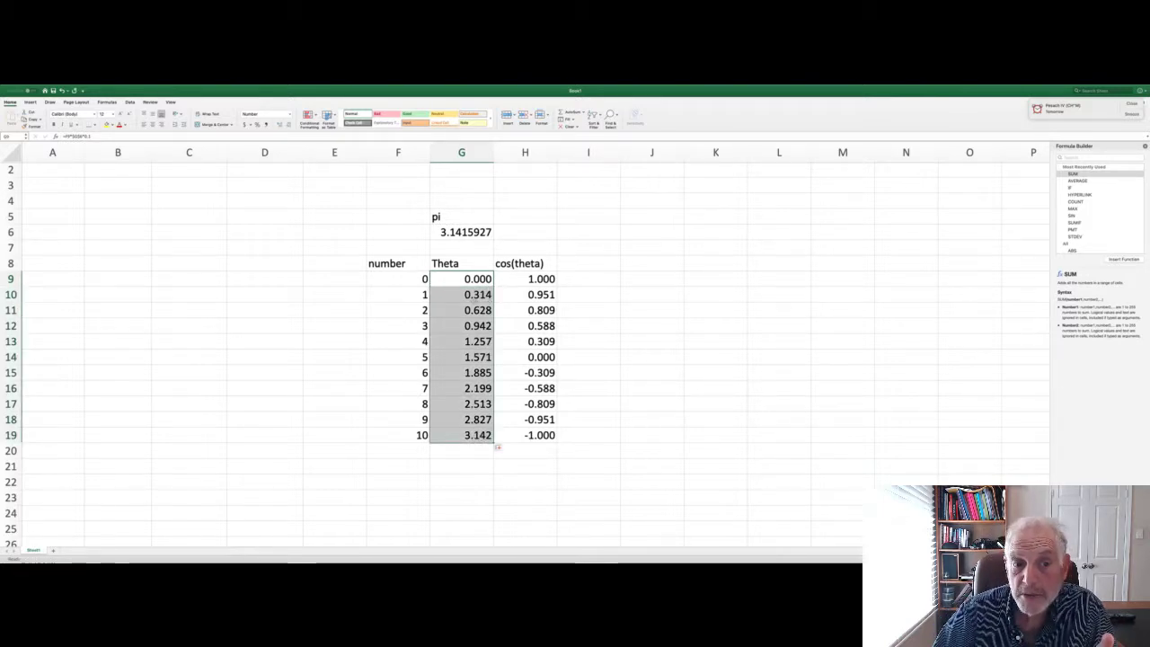
Step: Examine the filled Theta formulas in G10 and G11 to compare their relative number references and absolute pi reference
{"action": "left_click", "coordinate": [474, 298]}
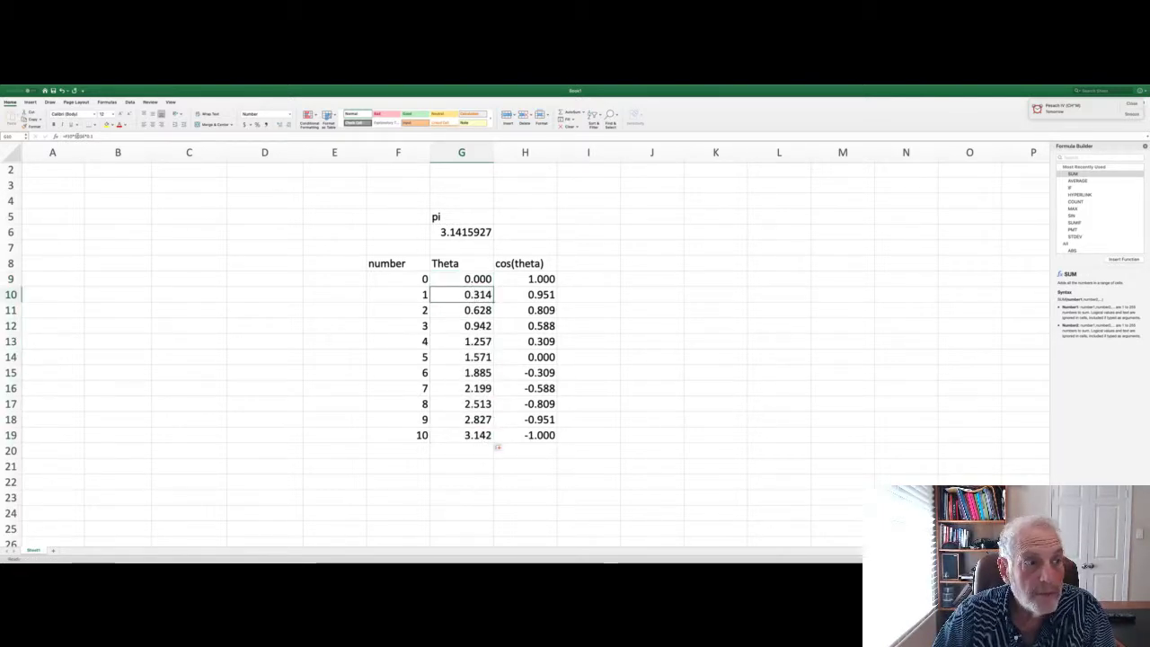
{"action": "left_click", "coordinate": [74, 136]}
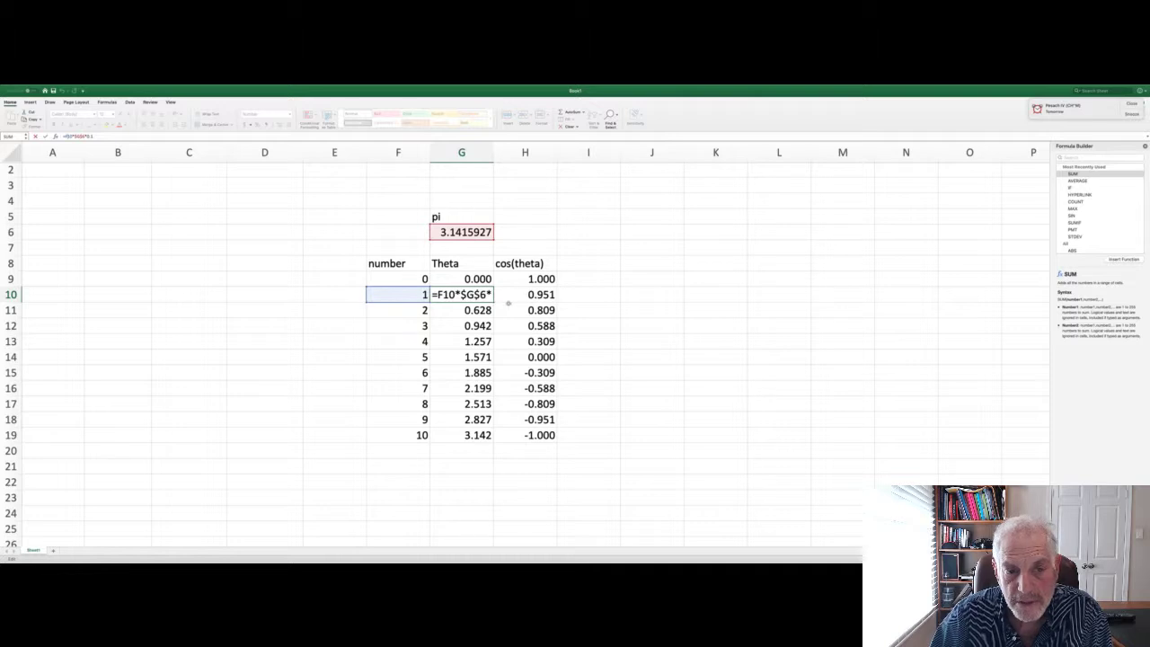
{"action": "key", "text": "Return"}
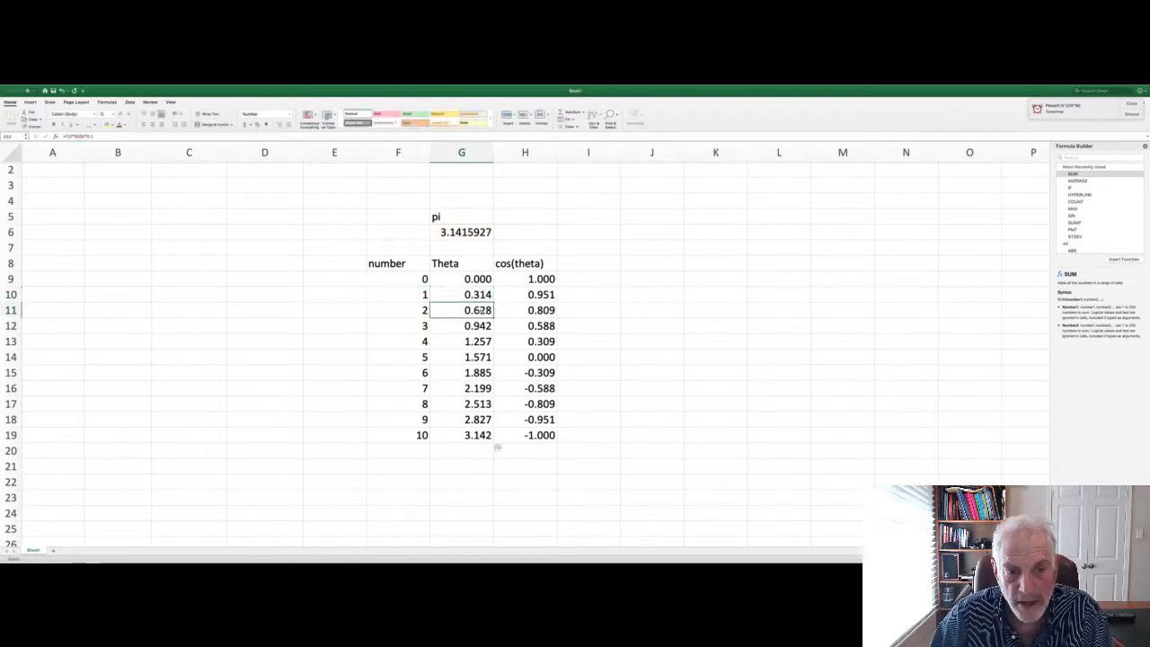
{"action": "left_click", "coordinate": [77, 137]}
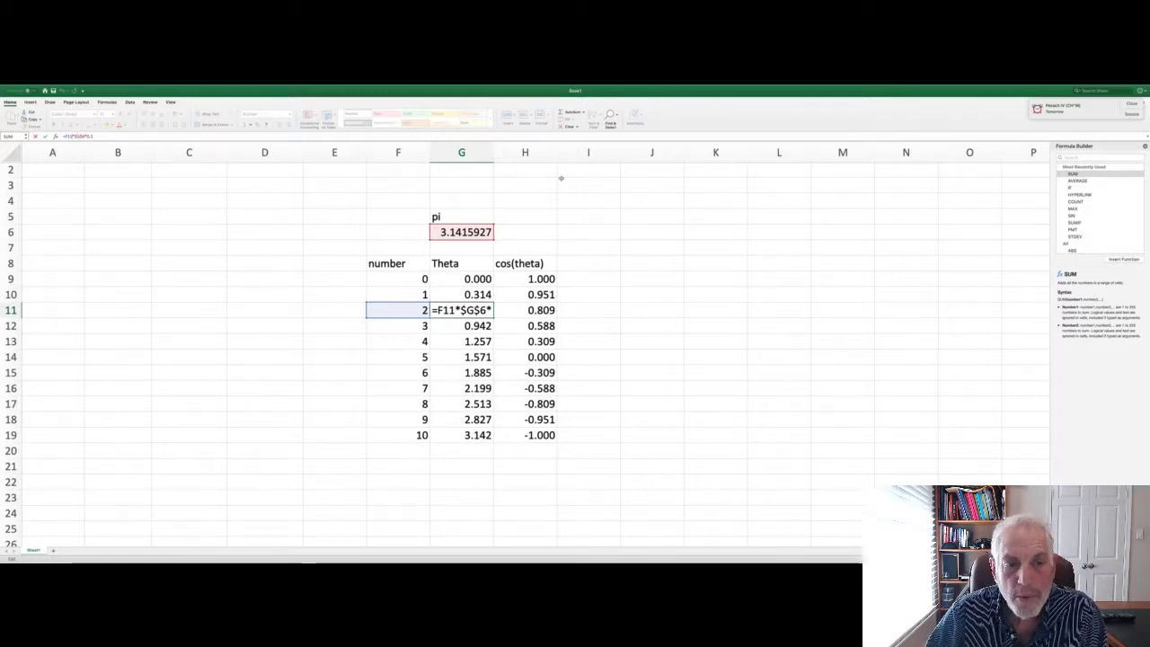
{"action": "left_click", "coordinate": [605, 248]}
{"action": "key", "text": "Escape"}
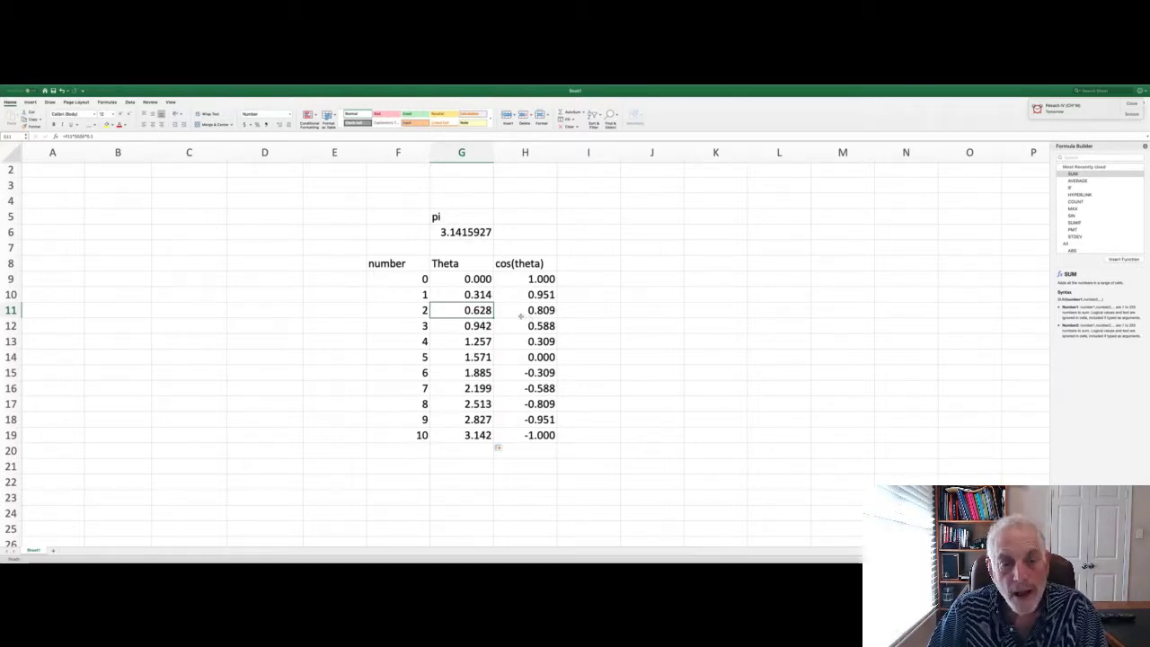
Step: Move the whole block E5:H20, including the pi cells and the table, to H6:K21
{"action": "scroll", "coordinate": [519, 316], "scroll_direction": "up", "scroll_amount": 1}
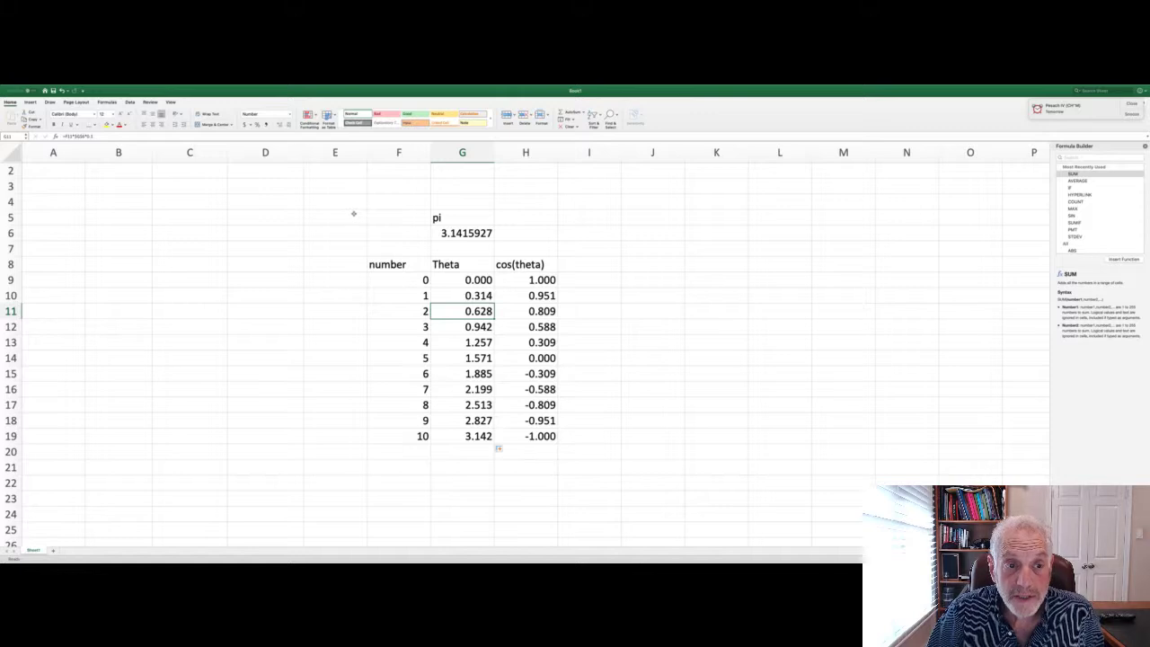
{"action": "left_click_drag", "start_coordinate": [353, 212], "coordinate": [554, 455]}
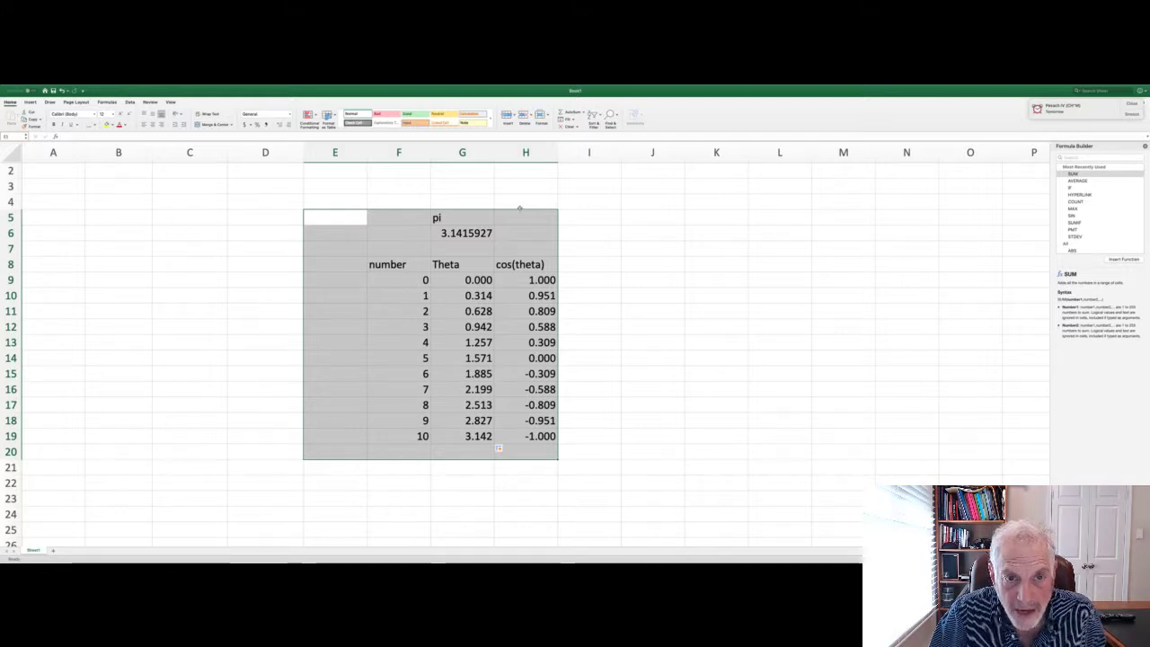
{"action": "left_click_drag", "start_coordinate": [526, 207], "coordinate": [686, 243]}
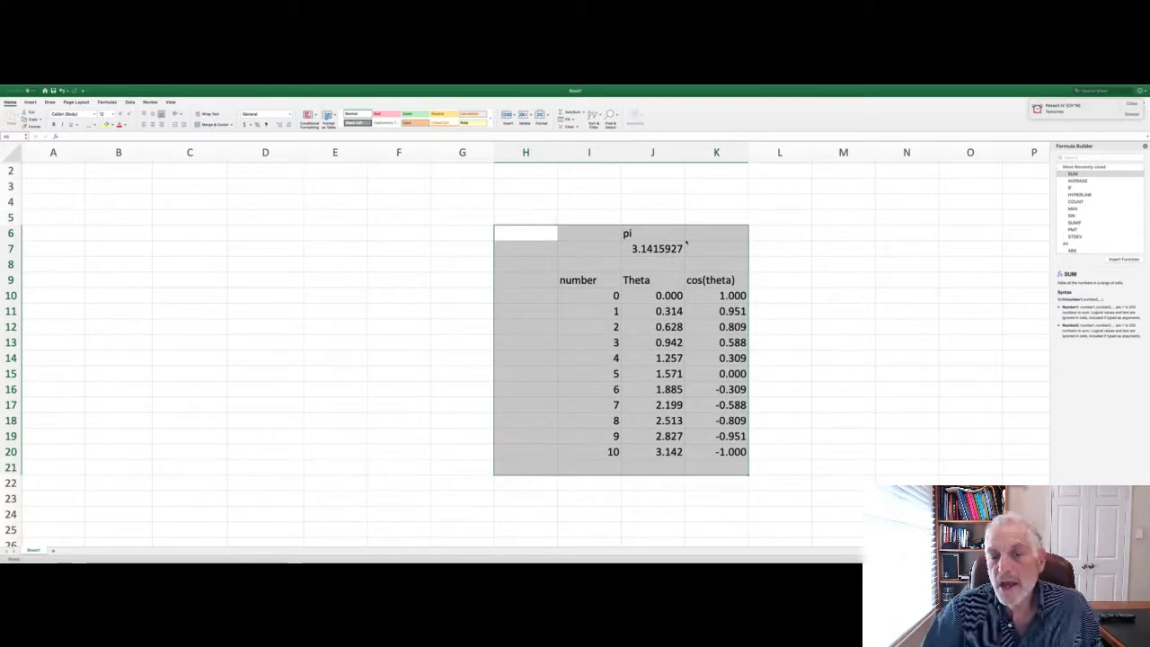